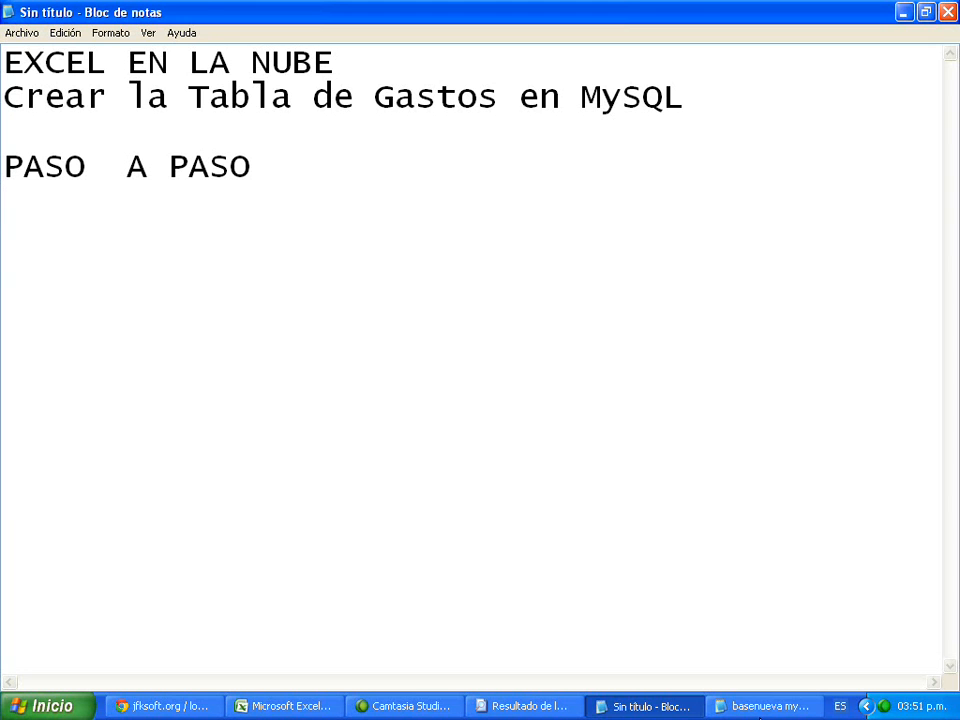
Review the basenueva my sql notes in Notepad and the field names fecha to entradopor on Excel's ubicacion sheet.
left_click(762, 710)
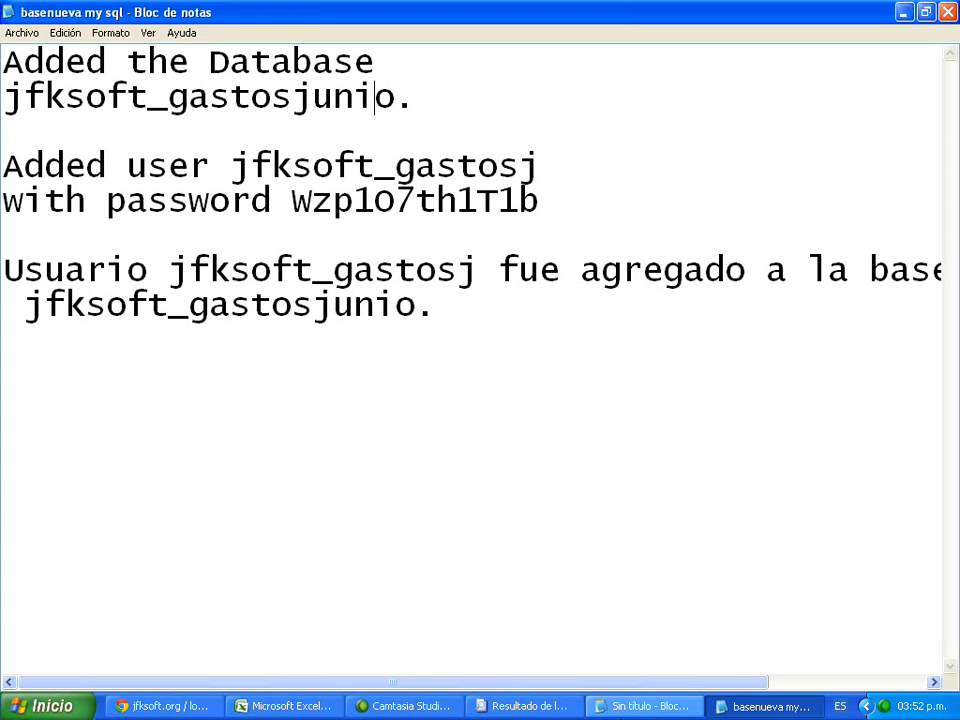
left_click(290, 707)
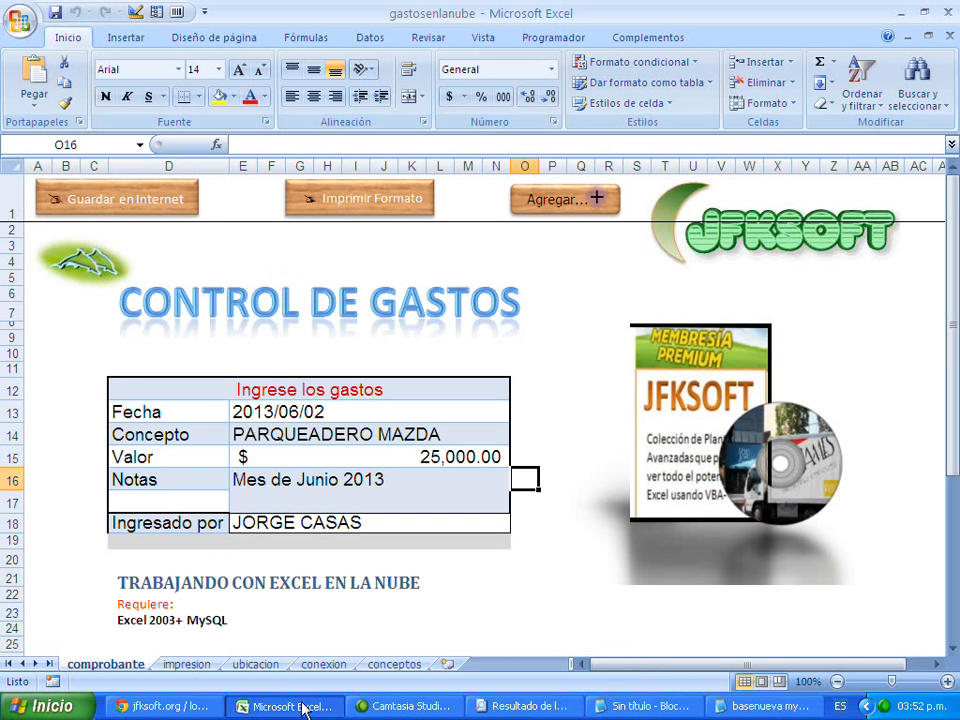
left_click(256, 665)
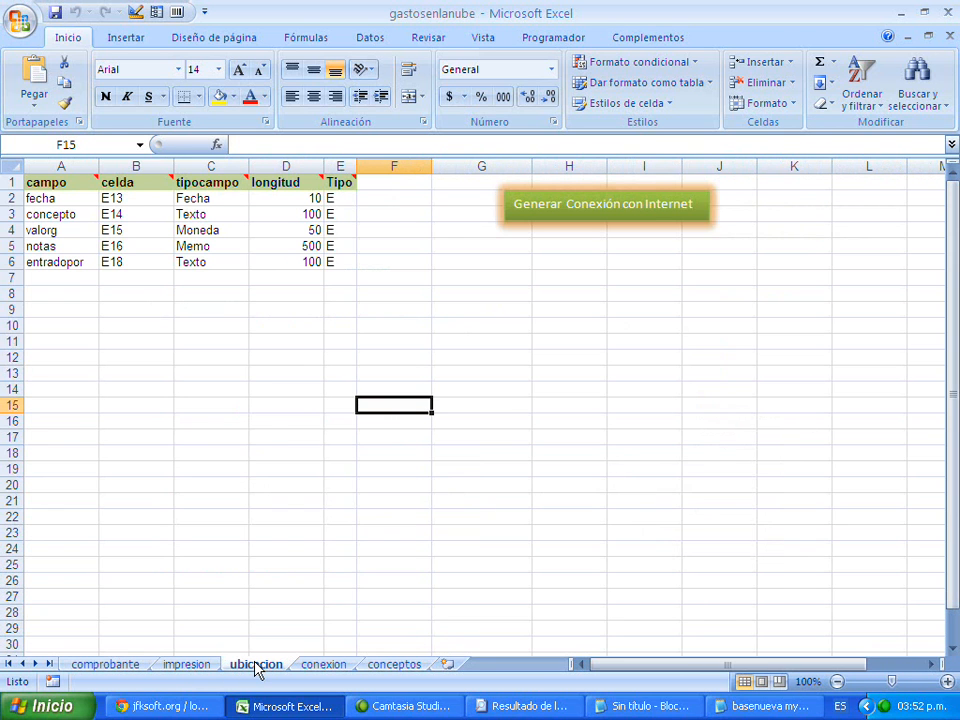
left_click(52, 202)
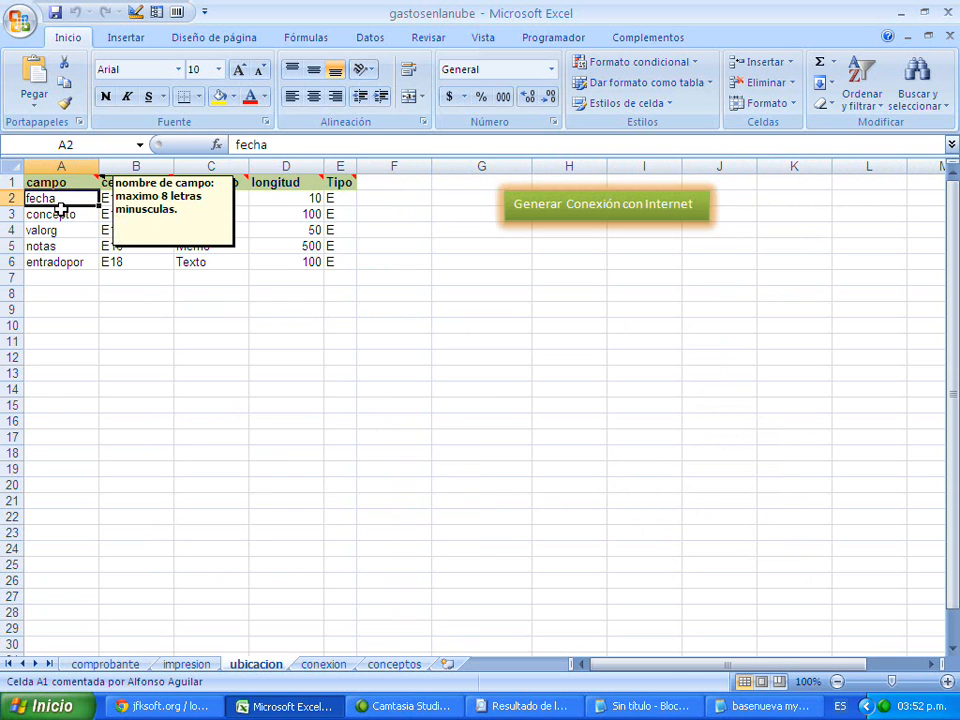
double_click(54, 200)
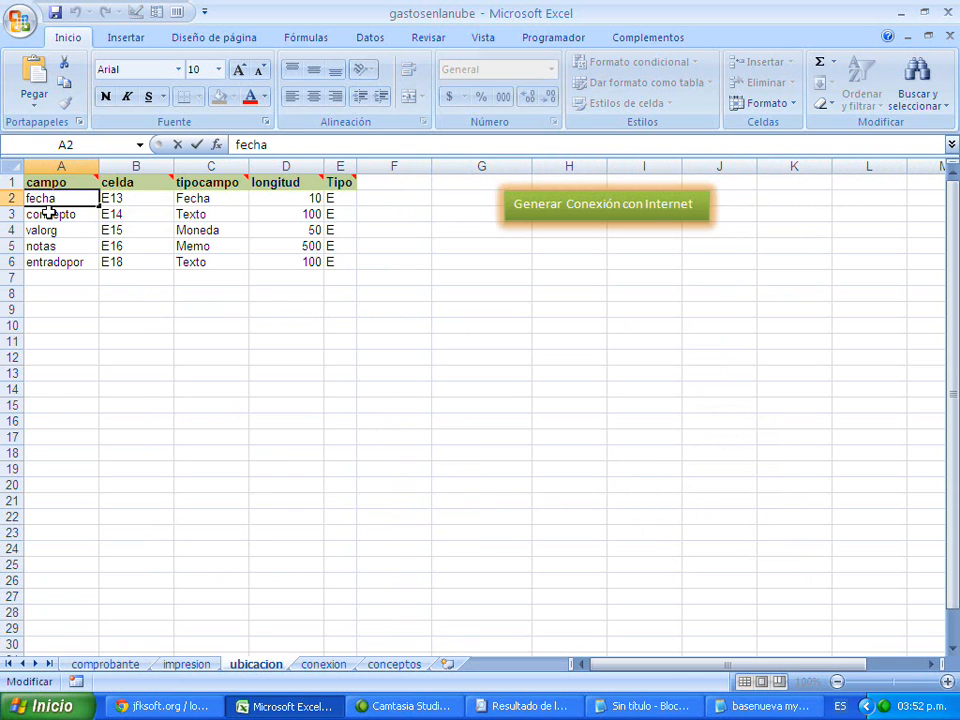
left_click(49, 213)
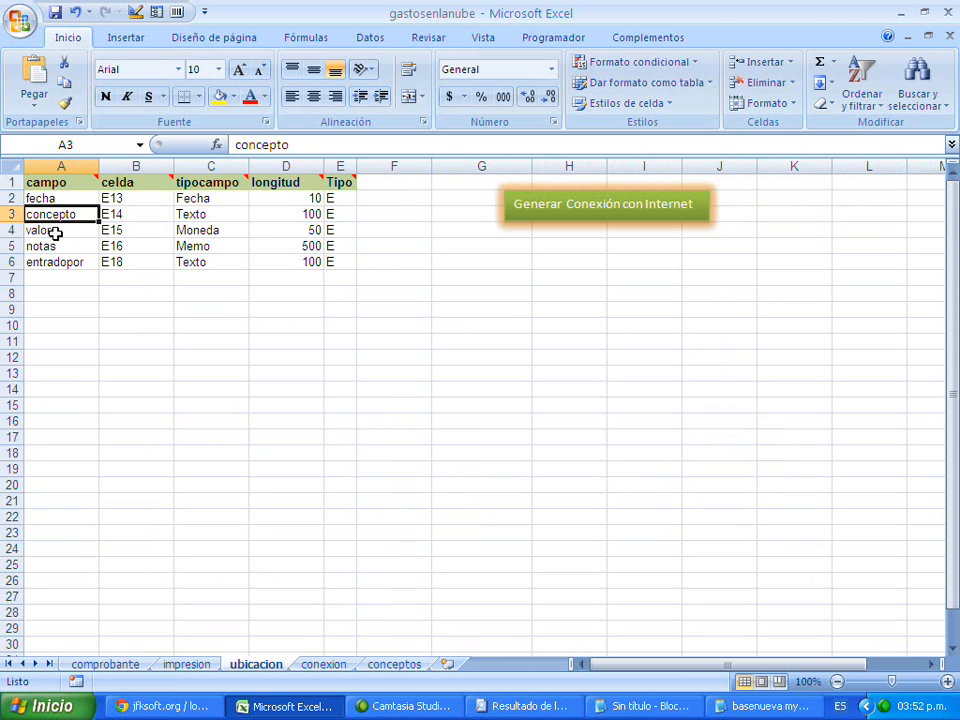
left_click(56, 233)
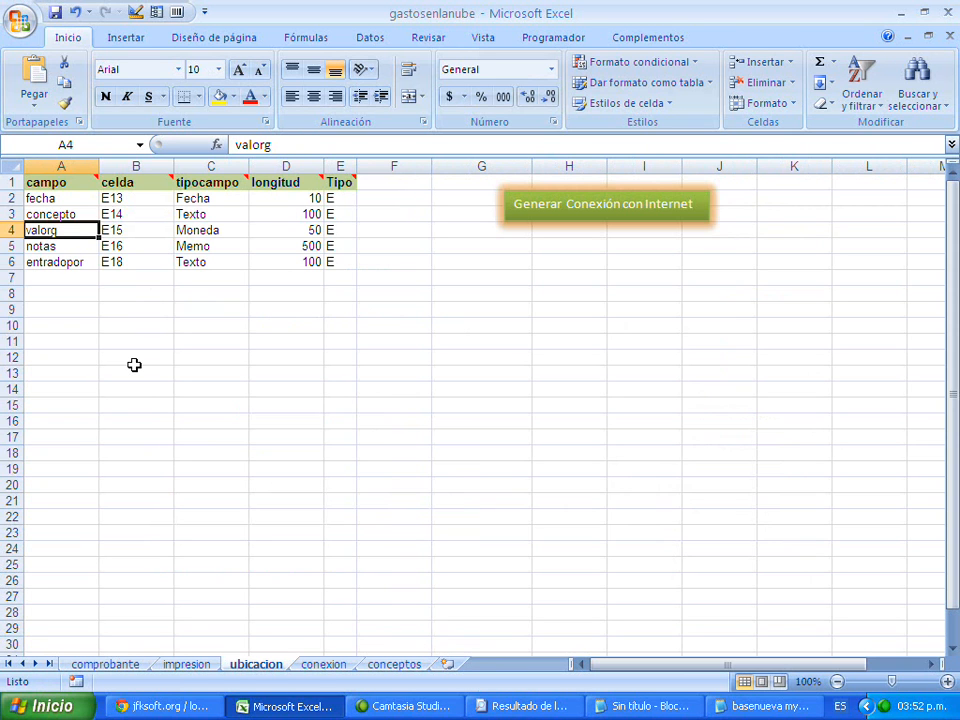
left_click(47, 245)
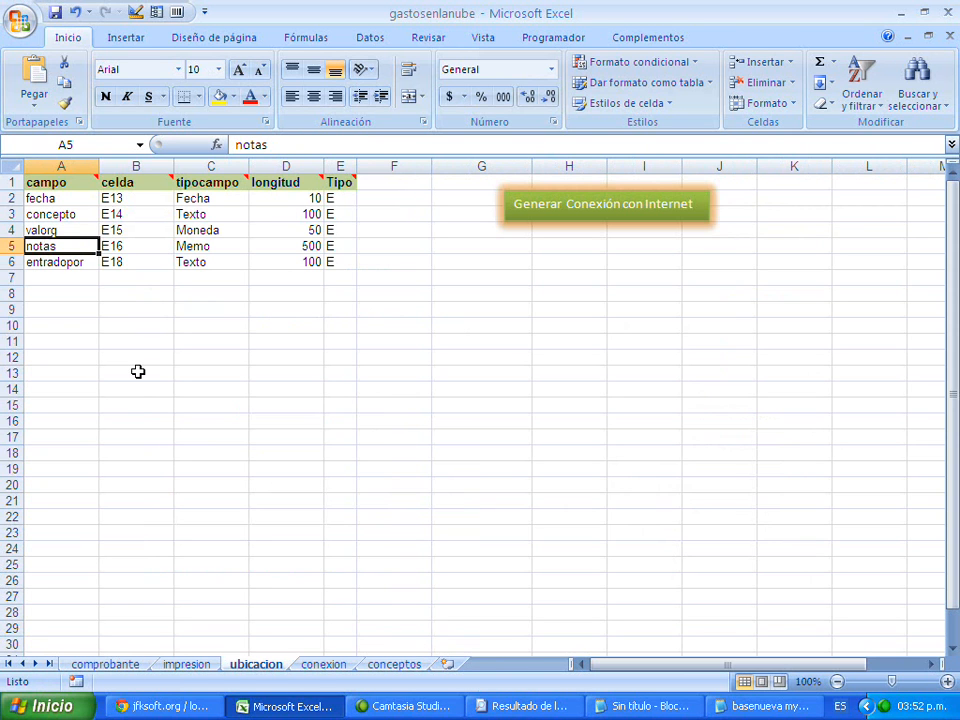
left_click(52, 261)
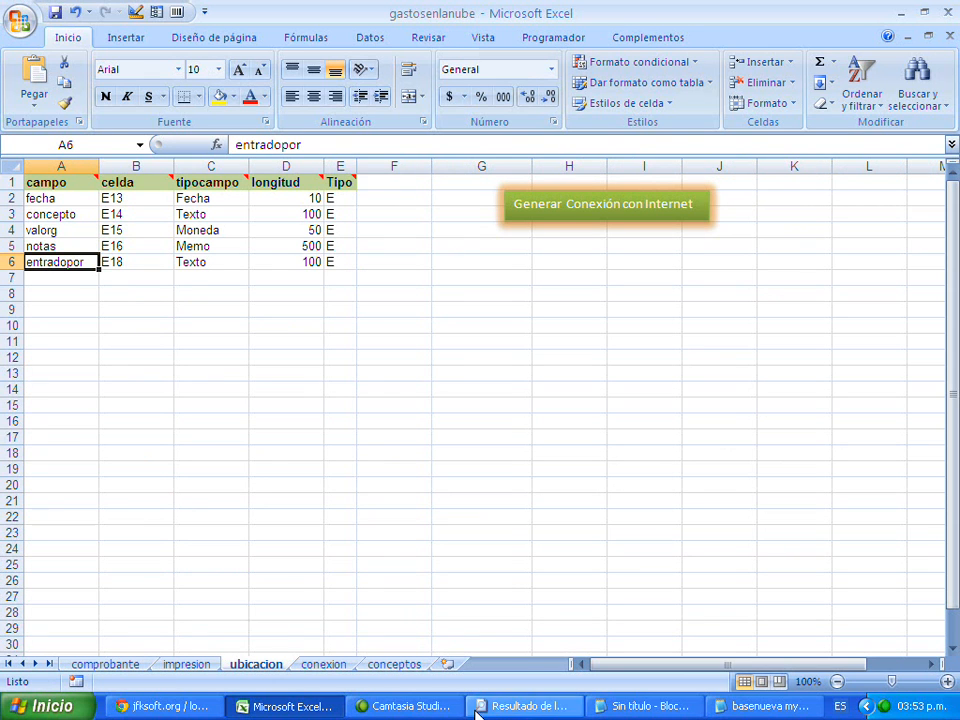
Switch to Chrome and open the hosting control panel at jfksoft.org/cpanel.
left_click(191, 708)
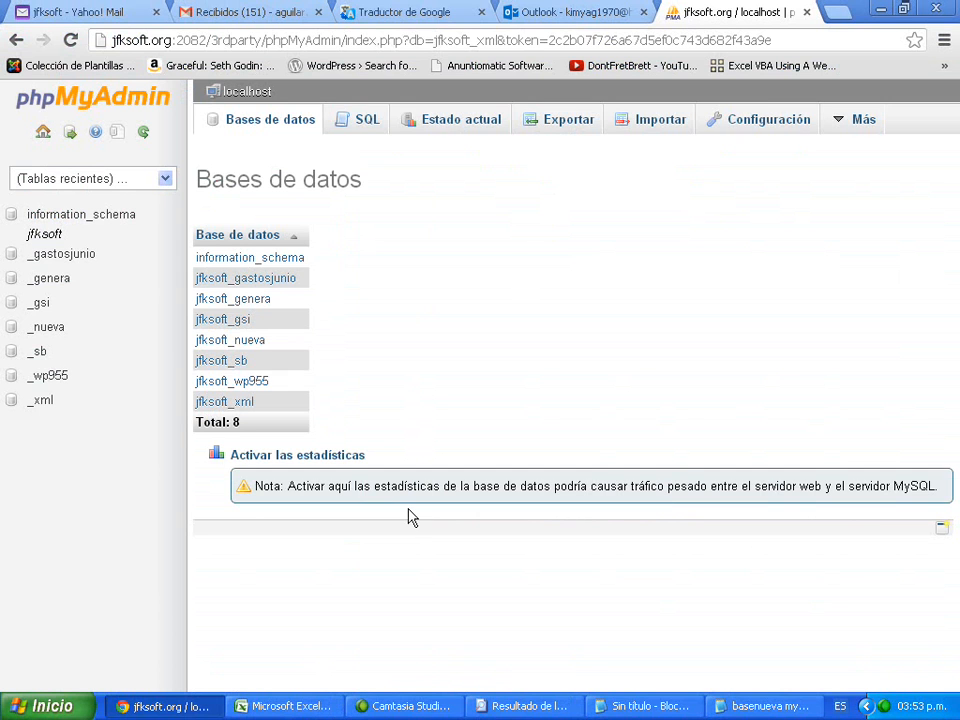
left_click_drag(177, 40, 190, 40)
left_click_drag(574, 47, 800, 65)
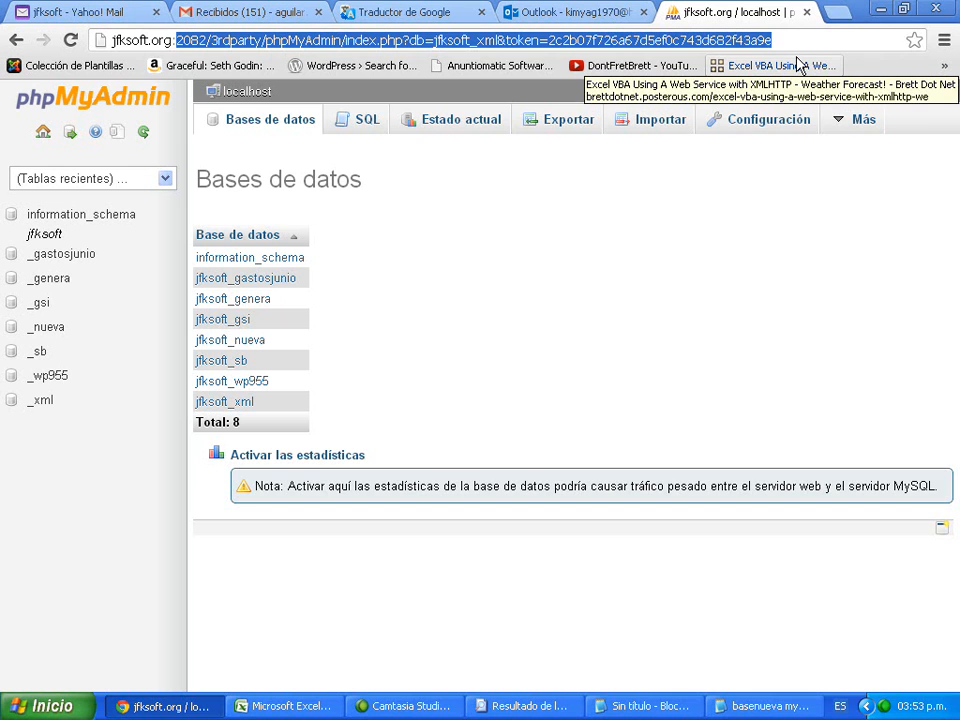
key("BackSpace")
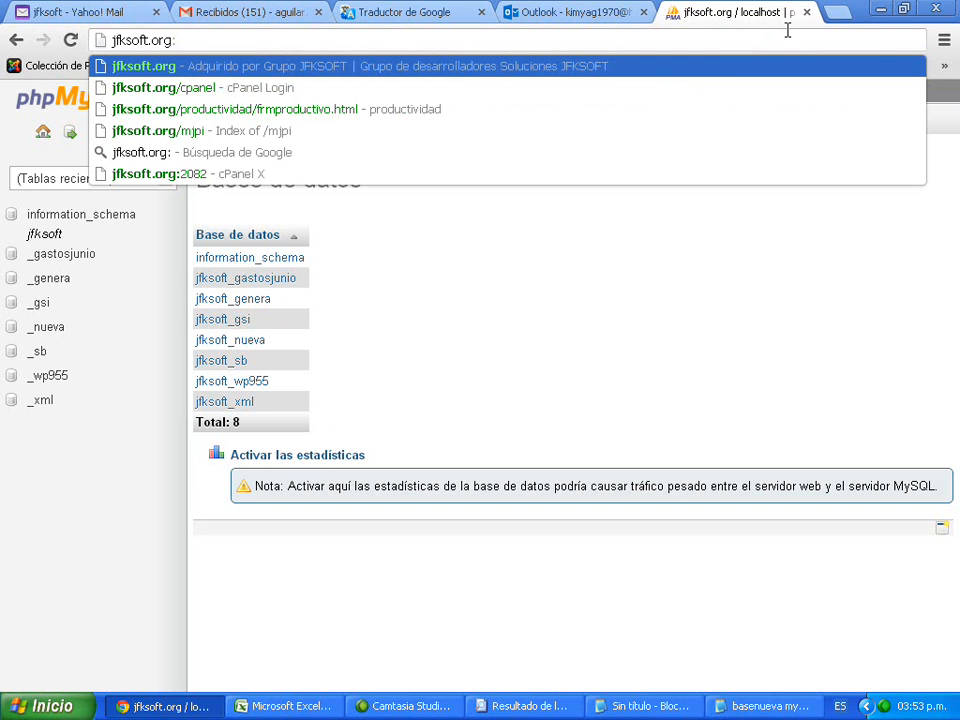
key("BackSpace")
type("/")
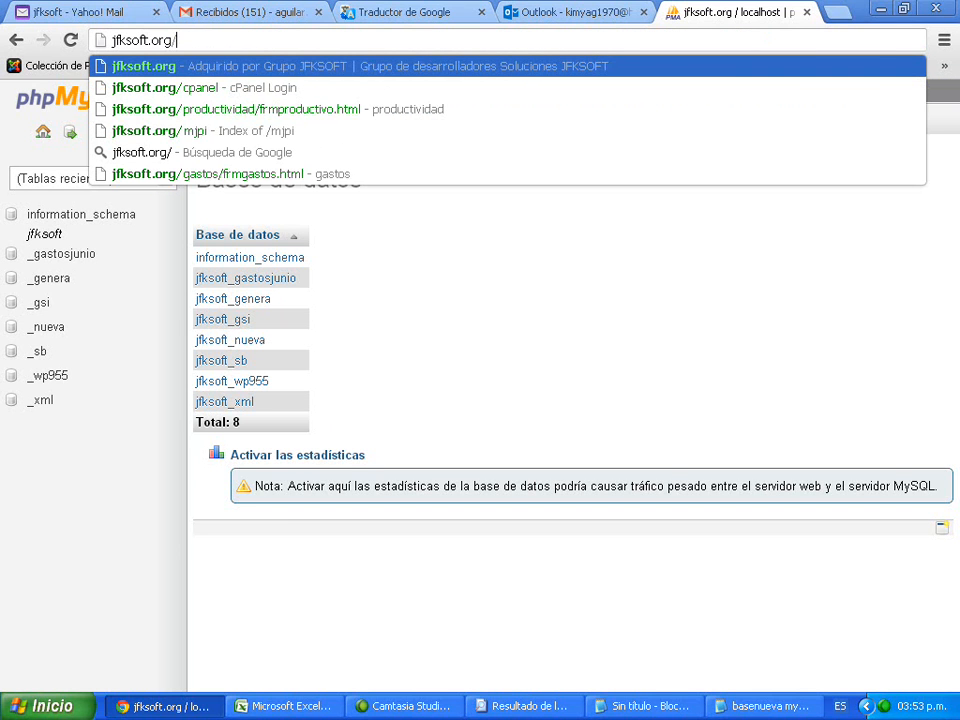
type("CPANEL")
key("Down")
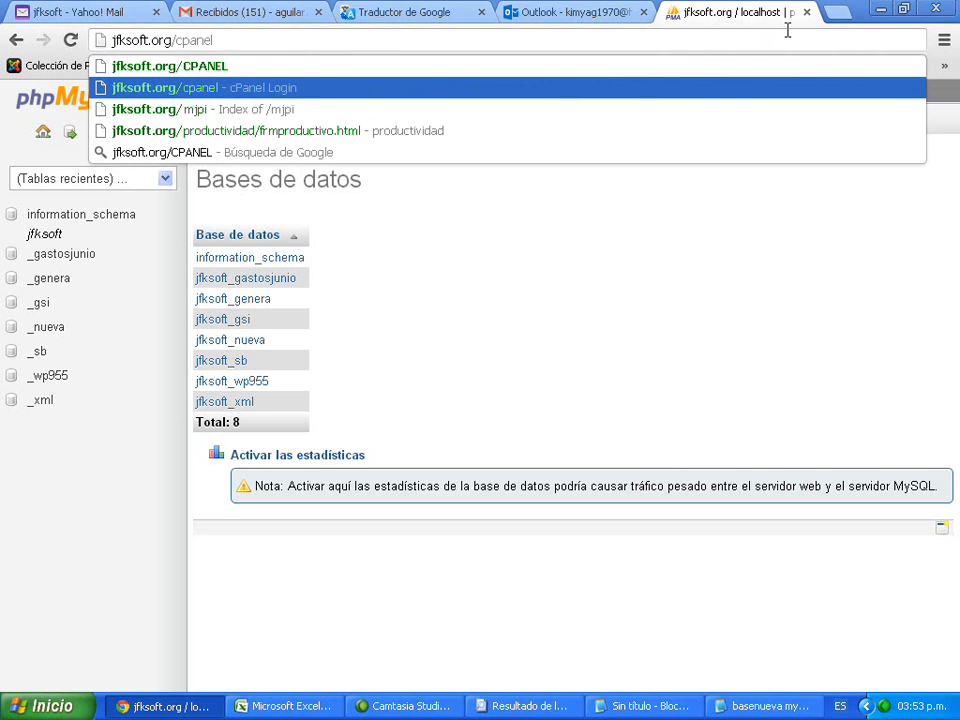
key("Return")
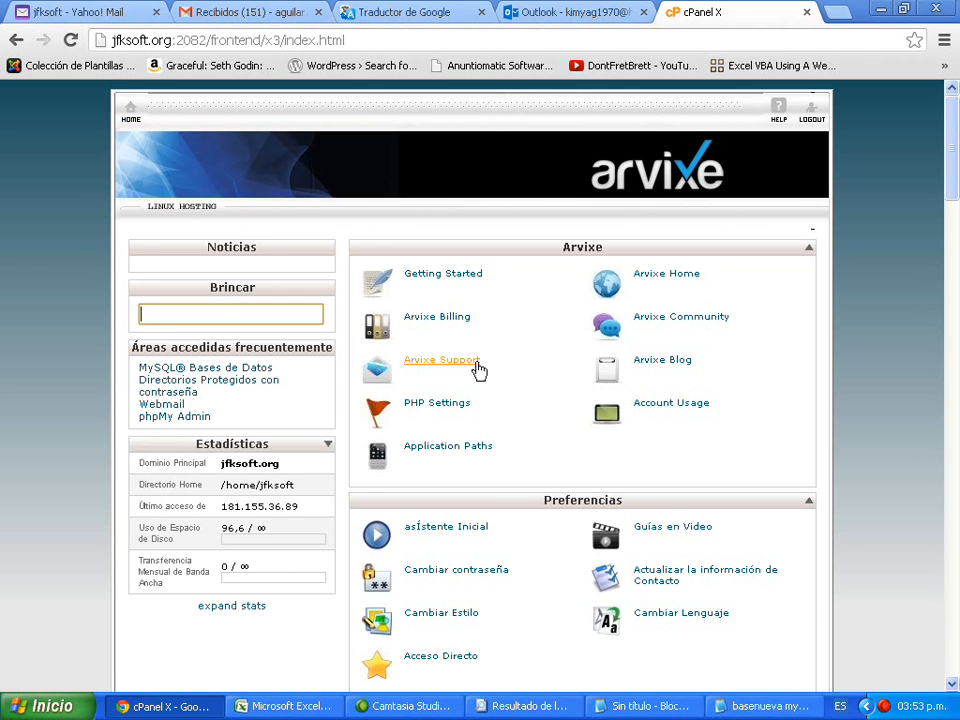
Open phpMyAdmin from the control panel's Bases de Datos section.
scroll(478, 370, "down", 1)
scroll(478, 370, "down", 1)
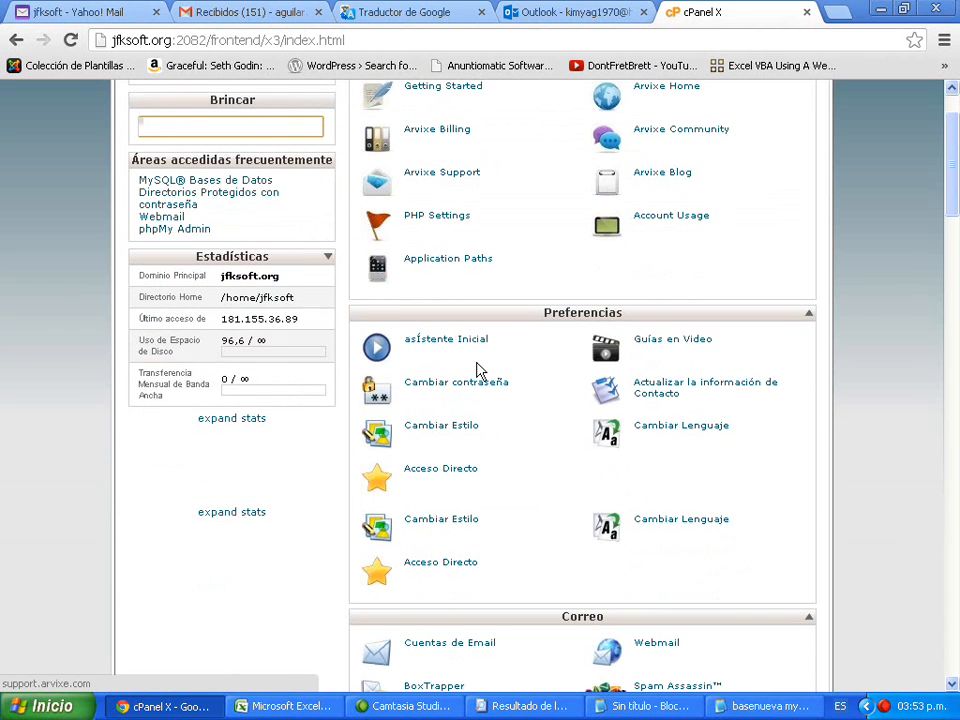
scroll(478, 370, "down", 4)
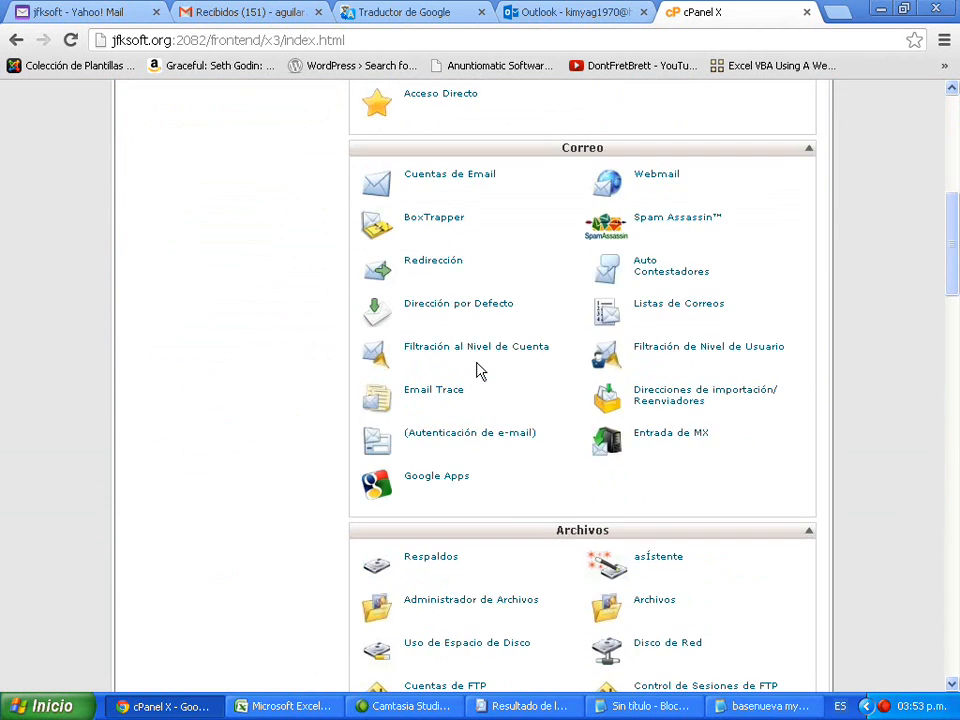
scroll(478, 370, "down", 1)
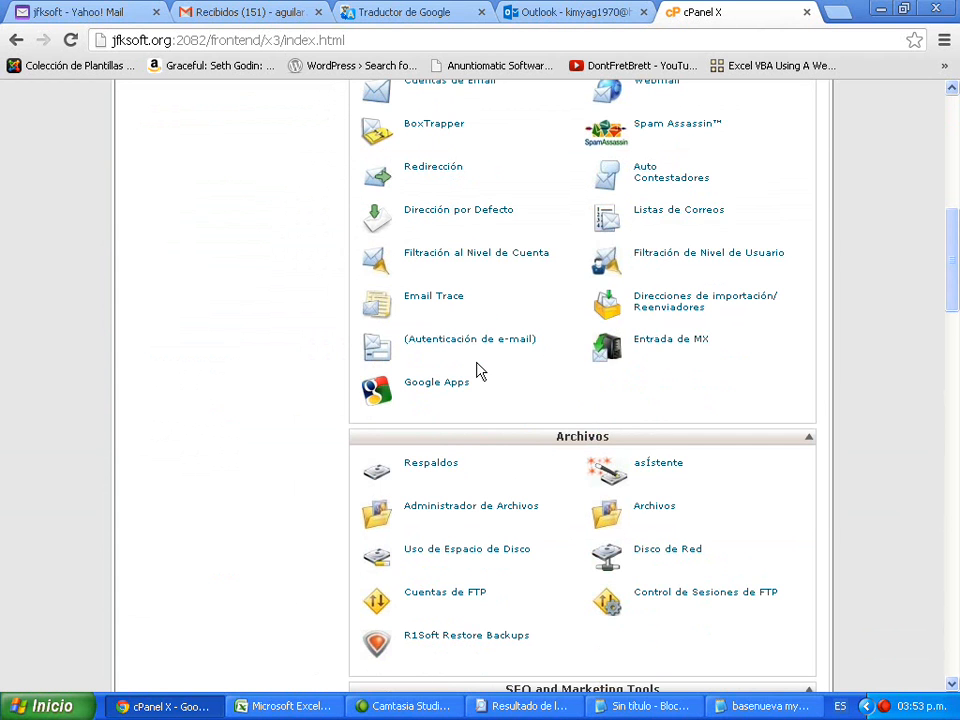
scroll(477, 371, "down", 2)
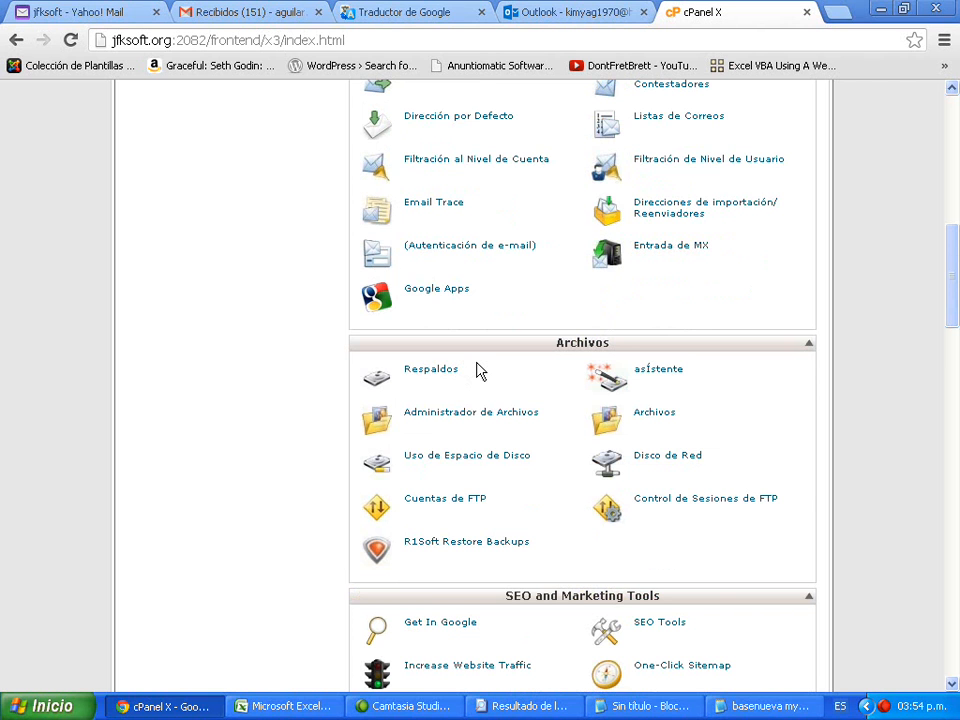
scroll(477, 371, "down", 1)
scroll(477, 370, "down", 3)
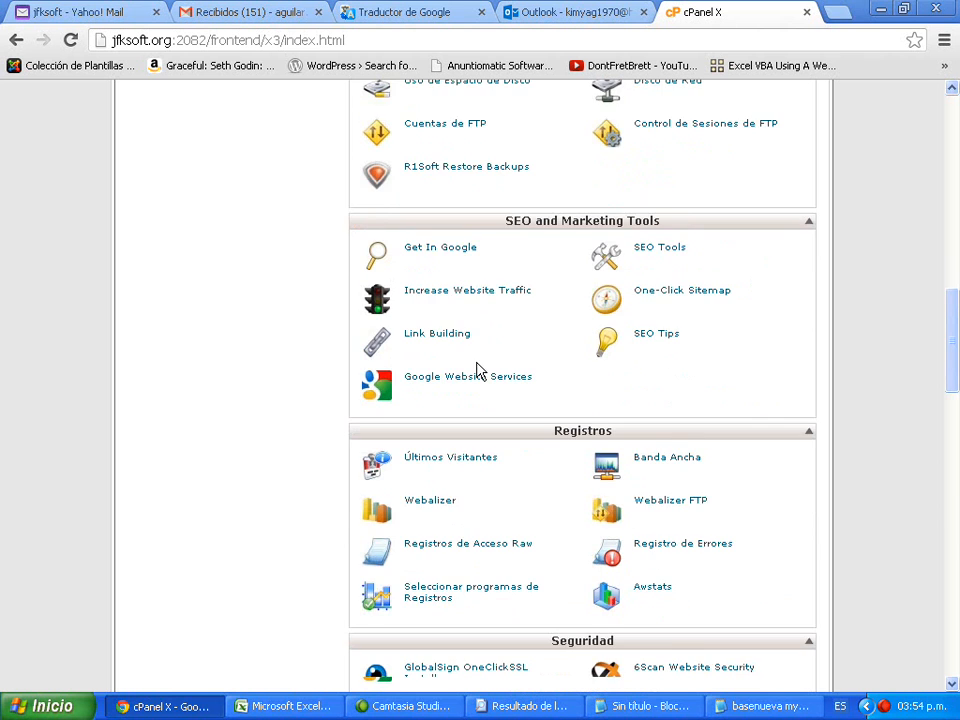
scroll(477, 371, "down", 1)
scroll(477, 371, "up", 1)
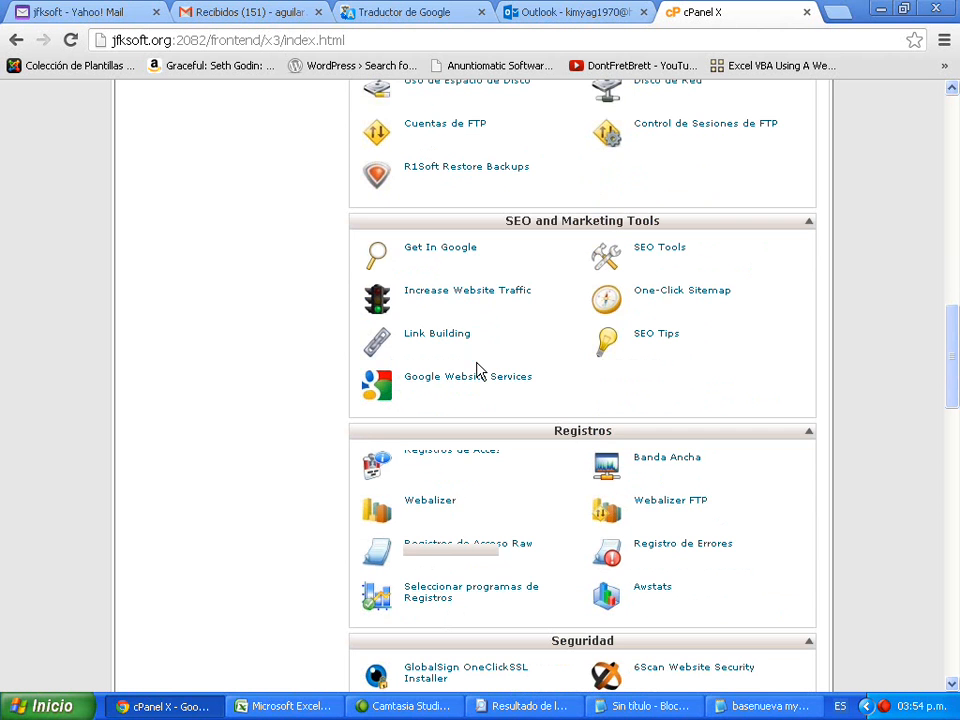
scroll(477, 370, "up", 2)
scroll(477, 370, "up", 1)
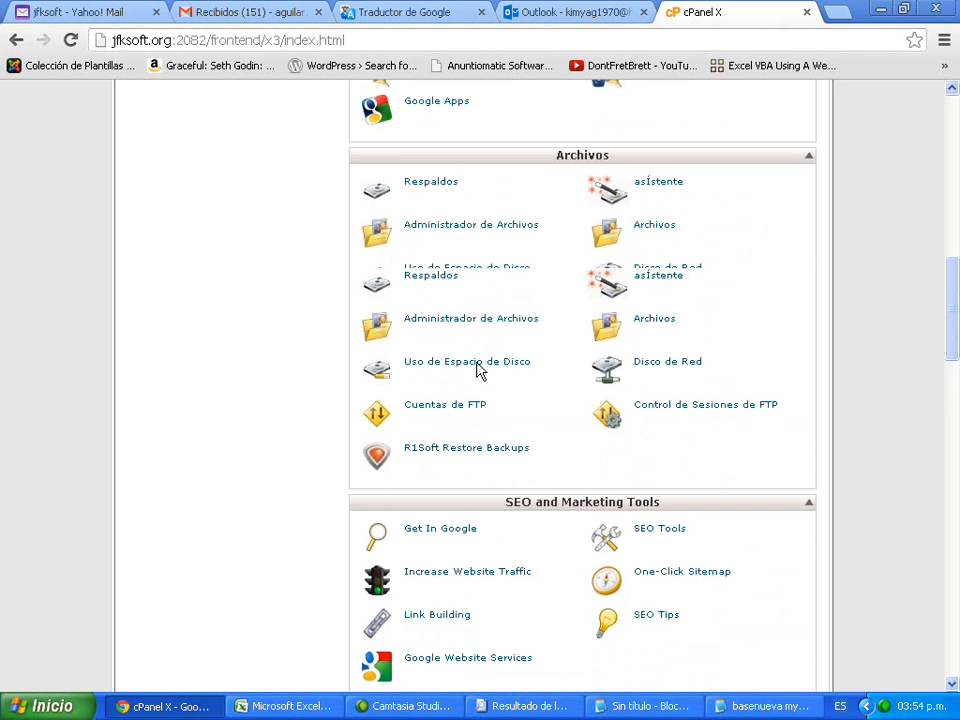
scroll(477, 370, "up", 1)
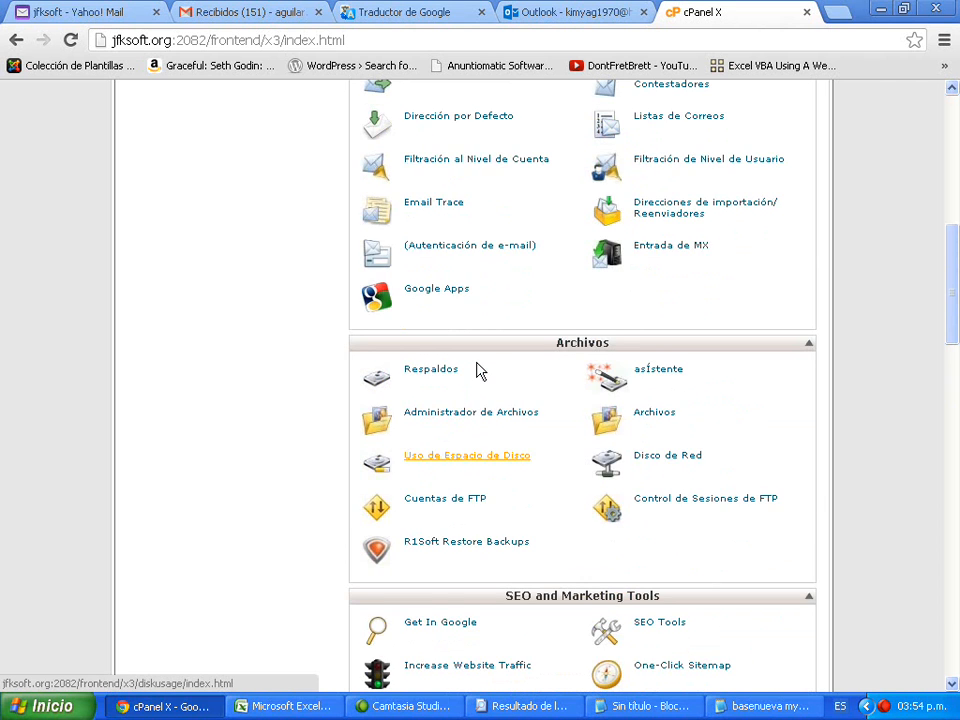
scroll(477, 370, "up", 3)
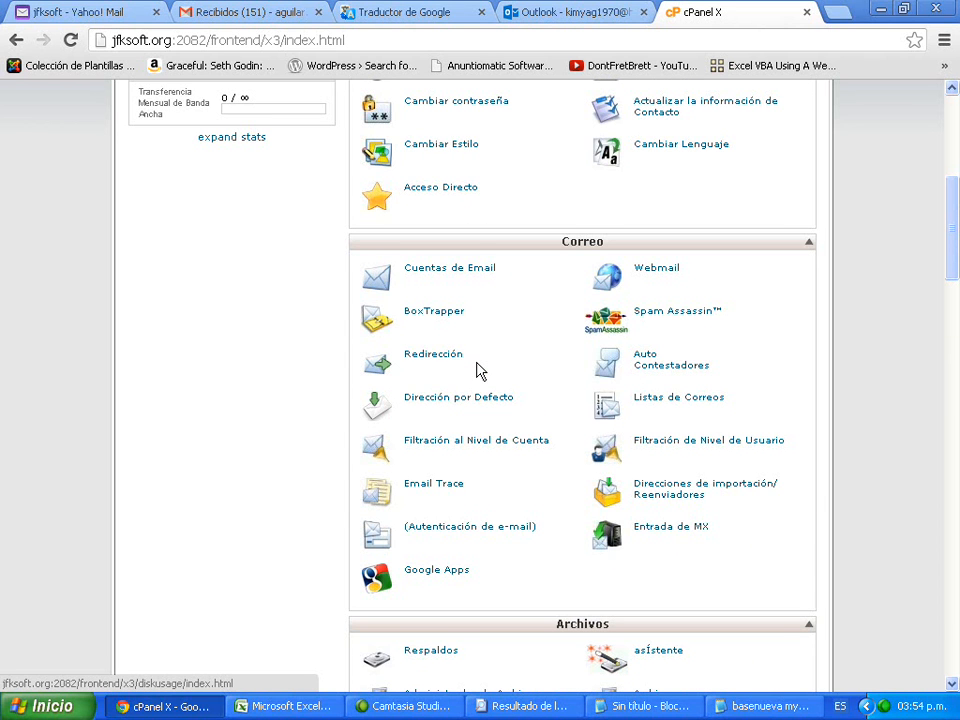
scroll(477, 370, "down", 3)
scroll(479, 370, "down", 1)
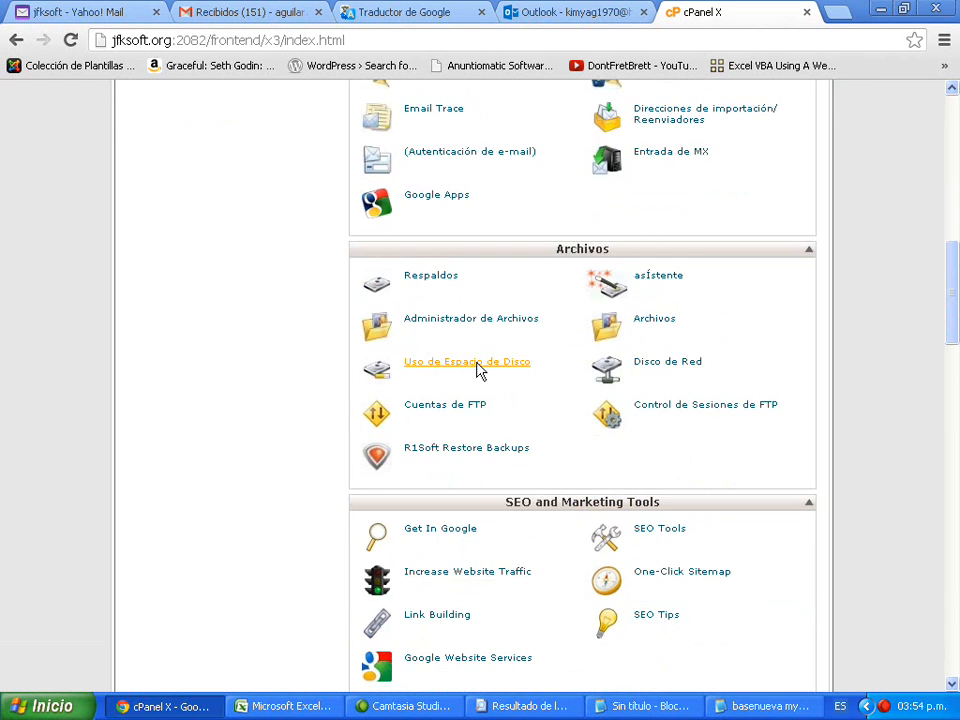
scroll(477, 370, "down", 1)
scroll(477, 370, "down", 2)
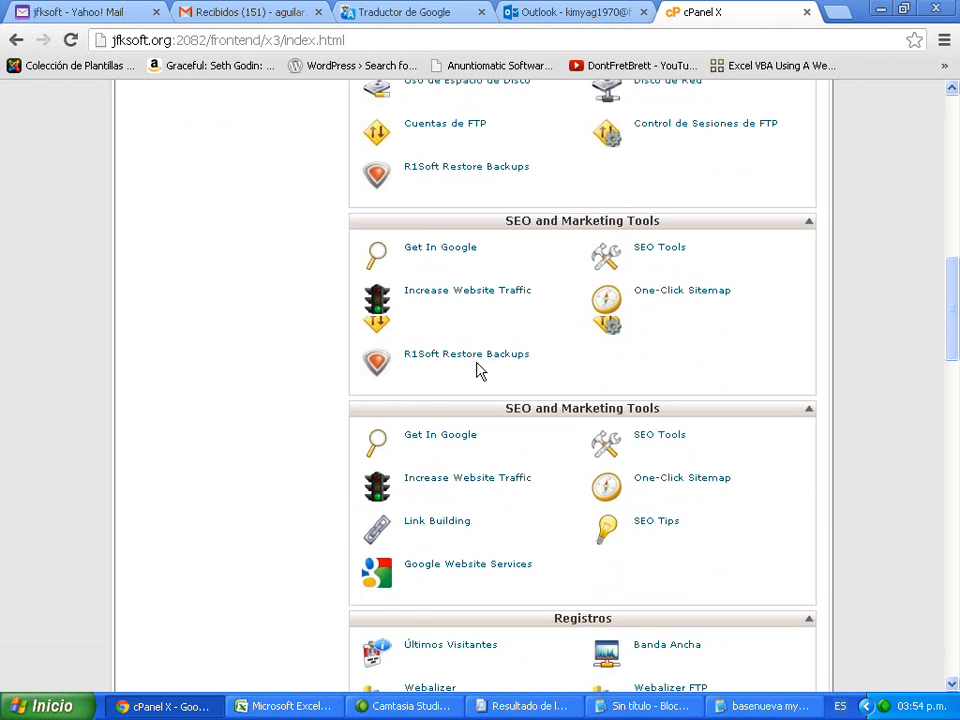
scroll(477, 370, "down", 3)
scroll(477, 370, "down", 1)
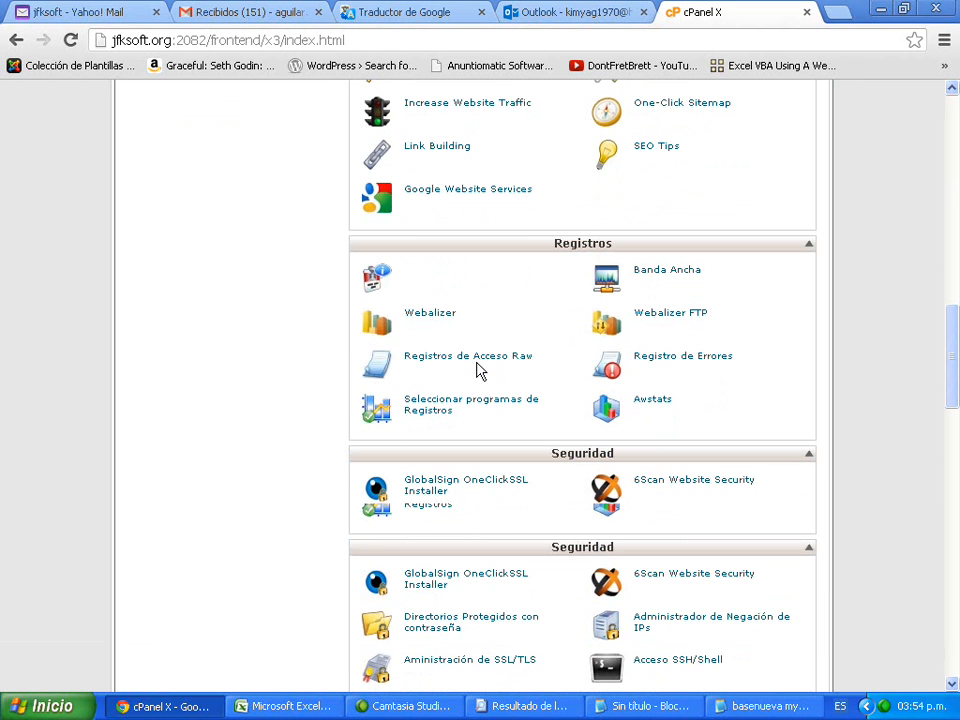
scroll(477, 370, "down", 3)
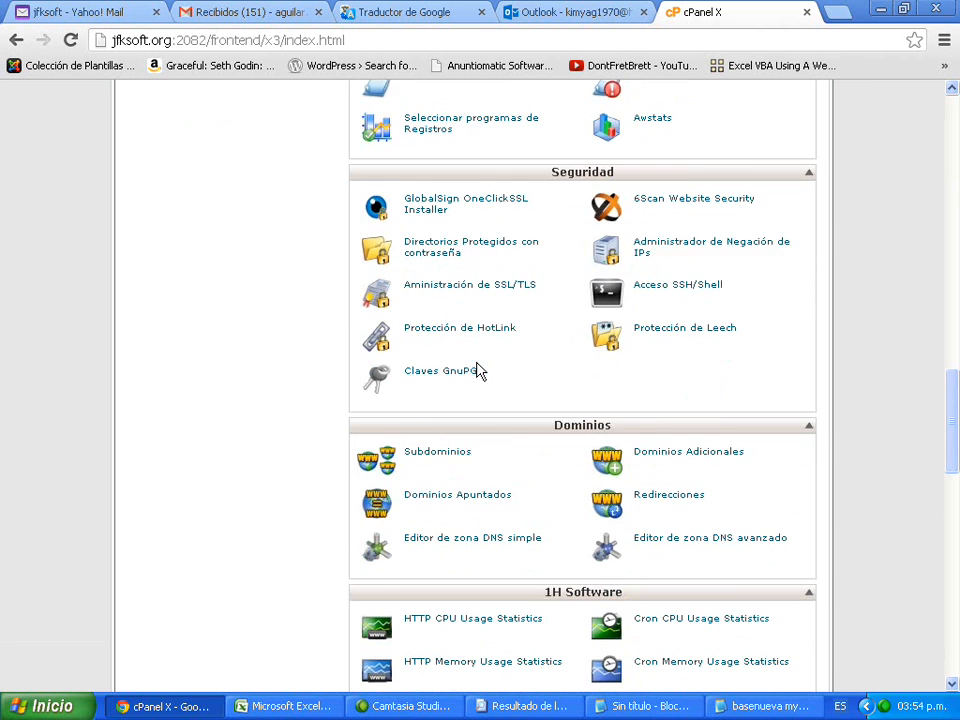
scroll(477, 370, "down", 1)
scroll(477, 370, "down", 1)
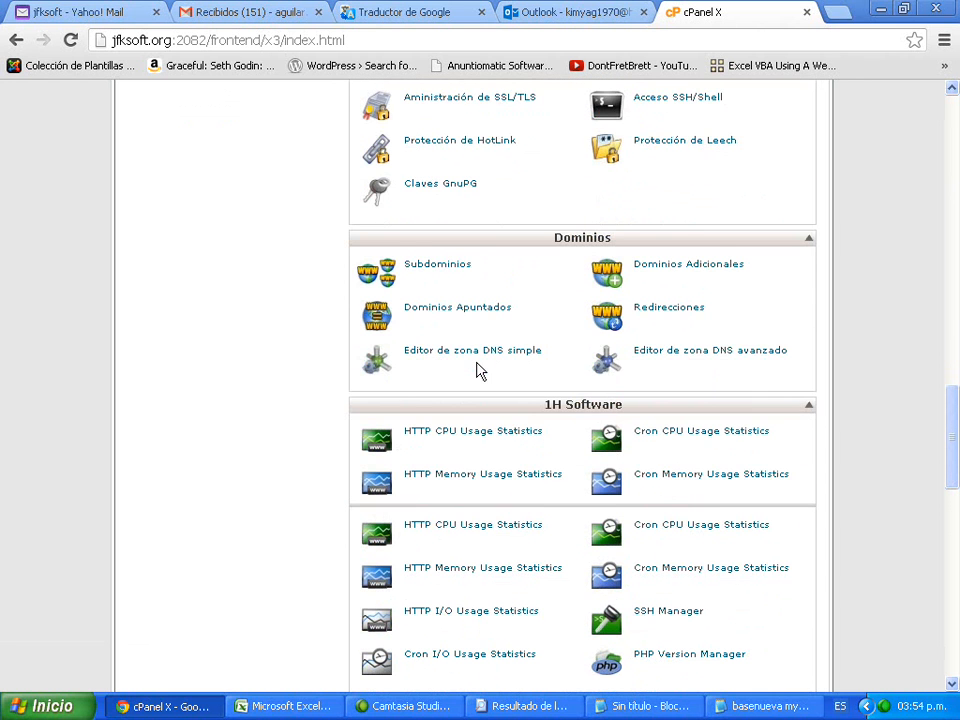
scroll(477, 370, "down", 1)
scroll(477, 370, "down", 2)
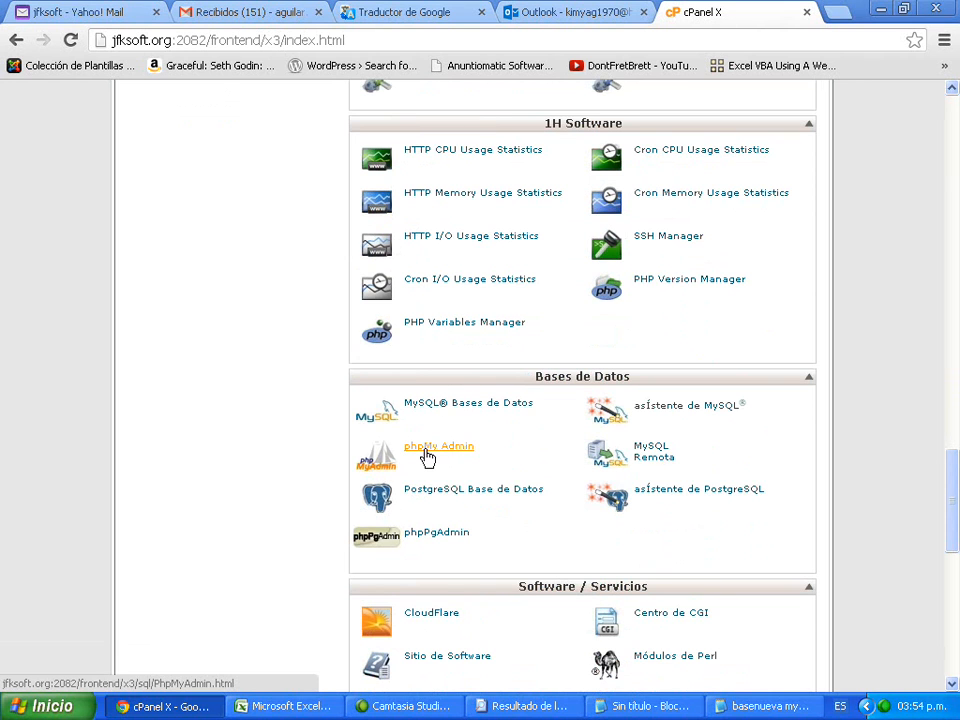
left_click(428, 456)
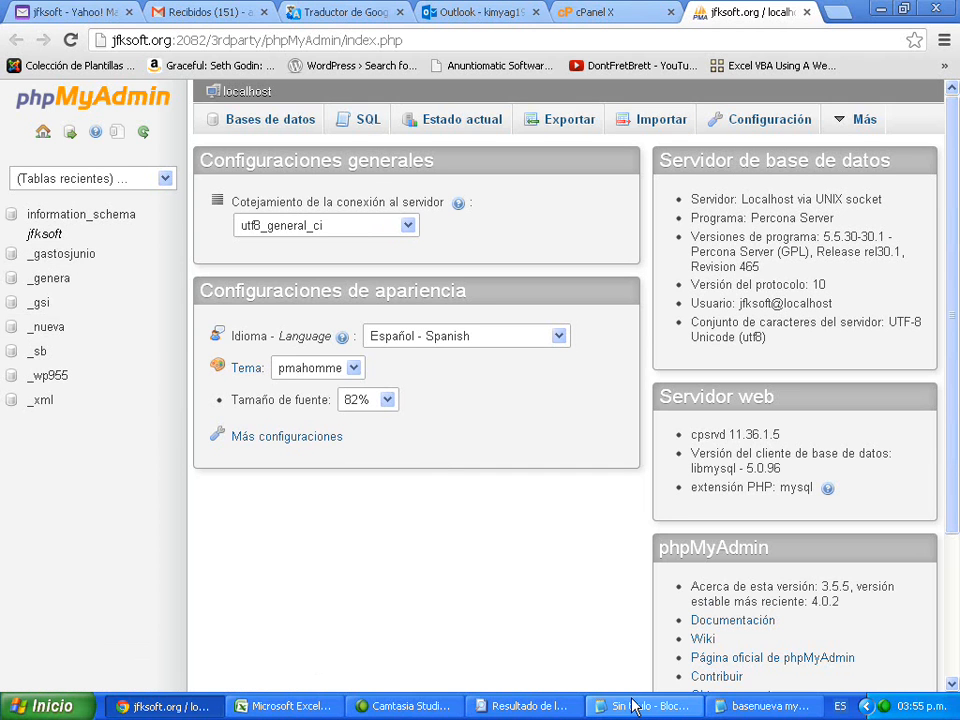
Check the database name in the basenueva my sql notes and open the jfksoft_gastosjunio database in phpMyAdmin.
left_click(744, 708)
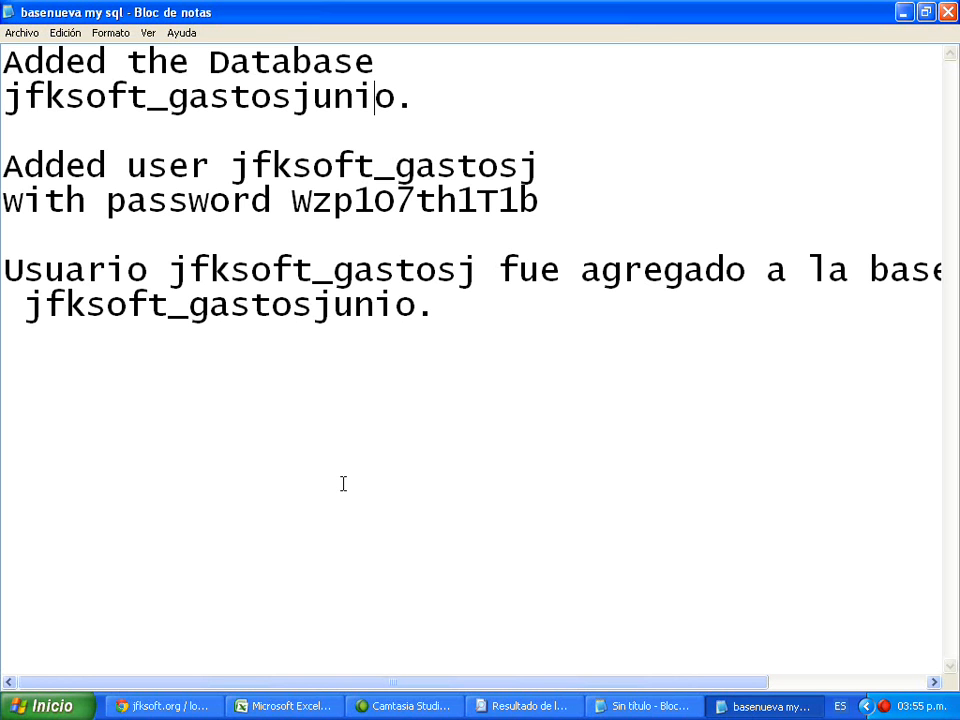
left_click(172, 697)
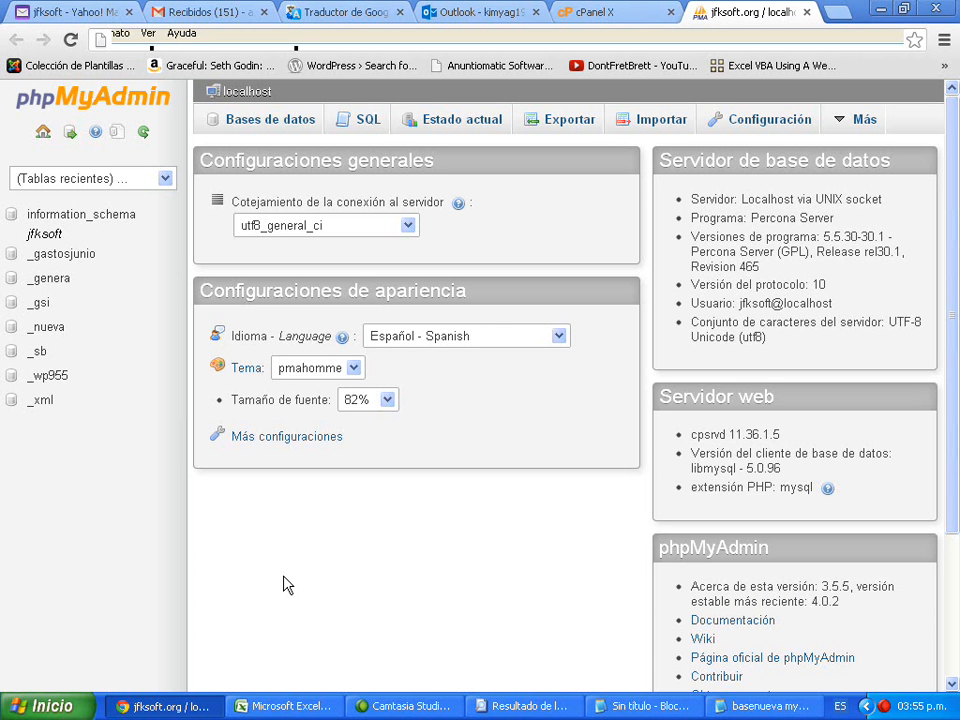
left_click(67, 258)
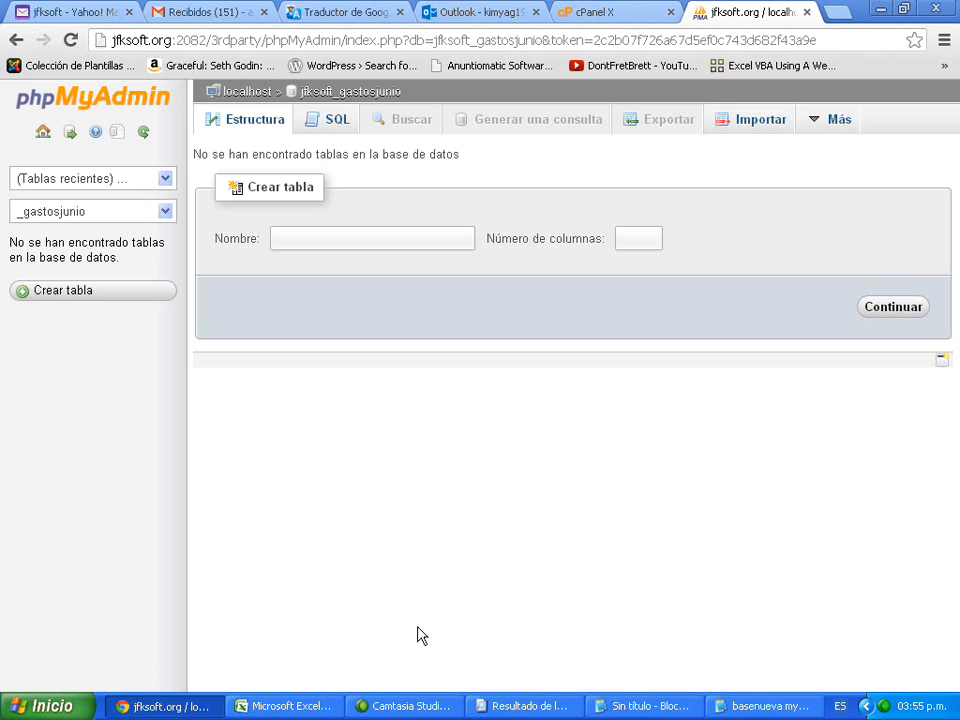
Switch to Excel and go through the five field names, fecha to entradopor, in the campo column of the ubicacion sheet.
left_click(285, 706)
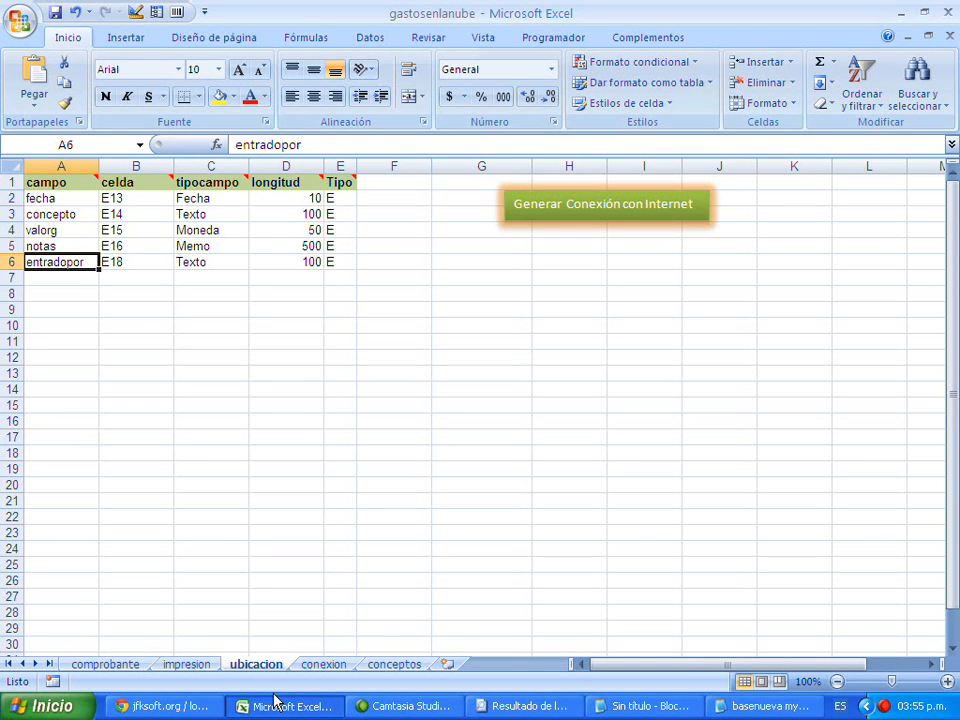
left_click(78, 197)
left_click(77, 214)
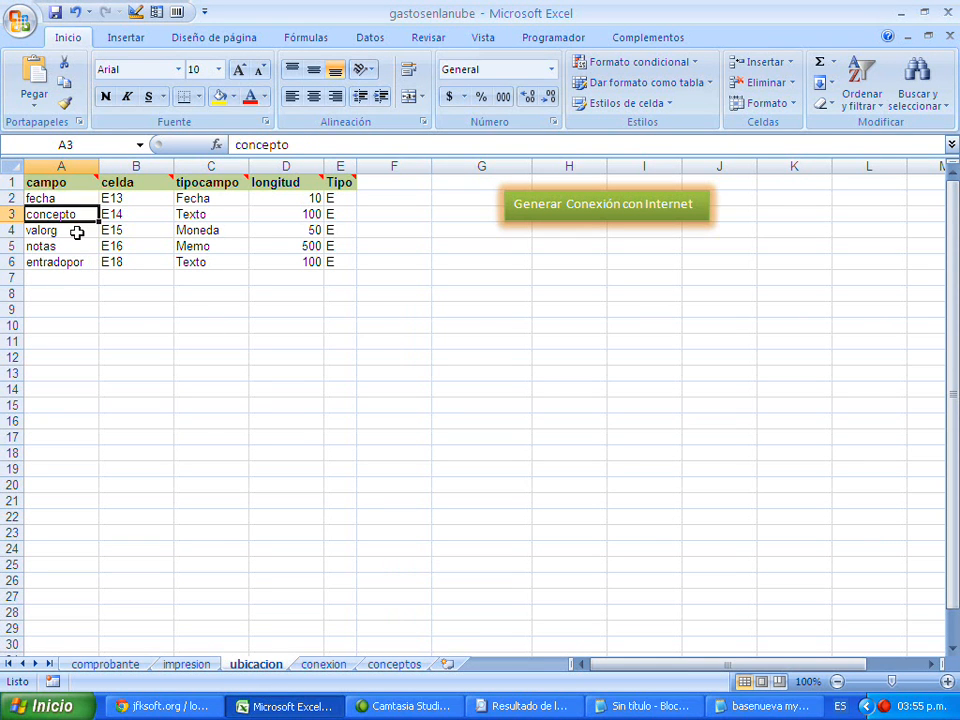
left_click(77, 231)
left_click(77, 247)
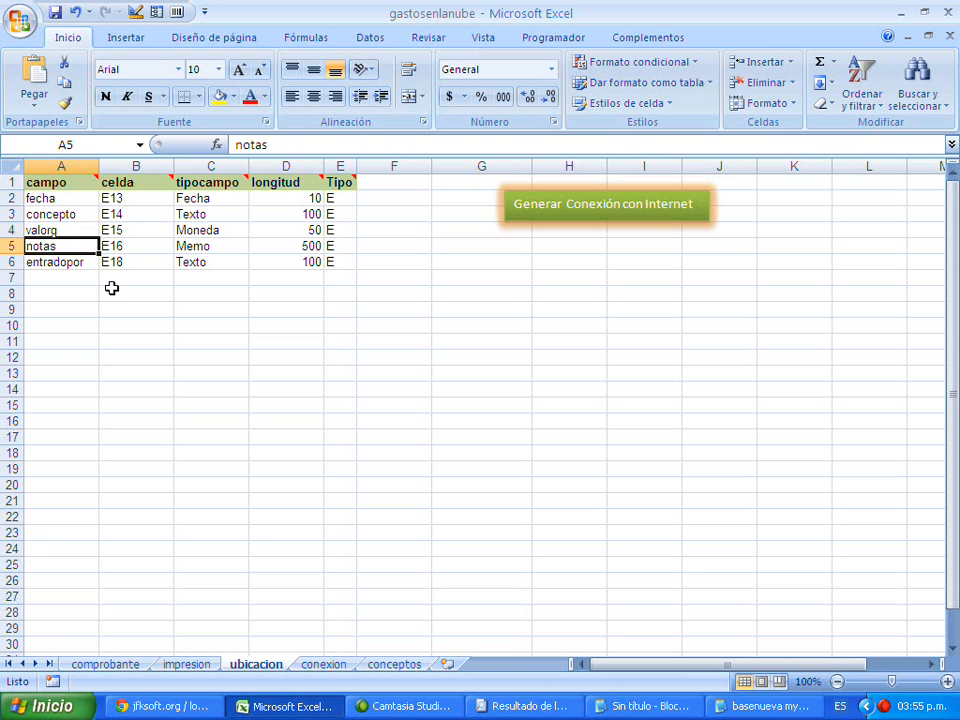
key("Down")
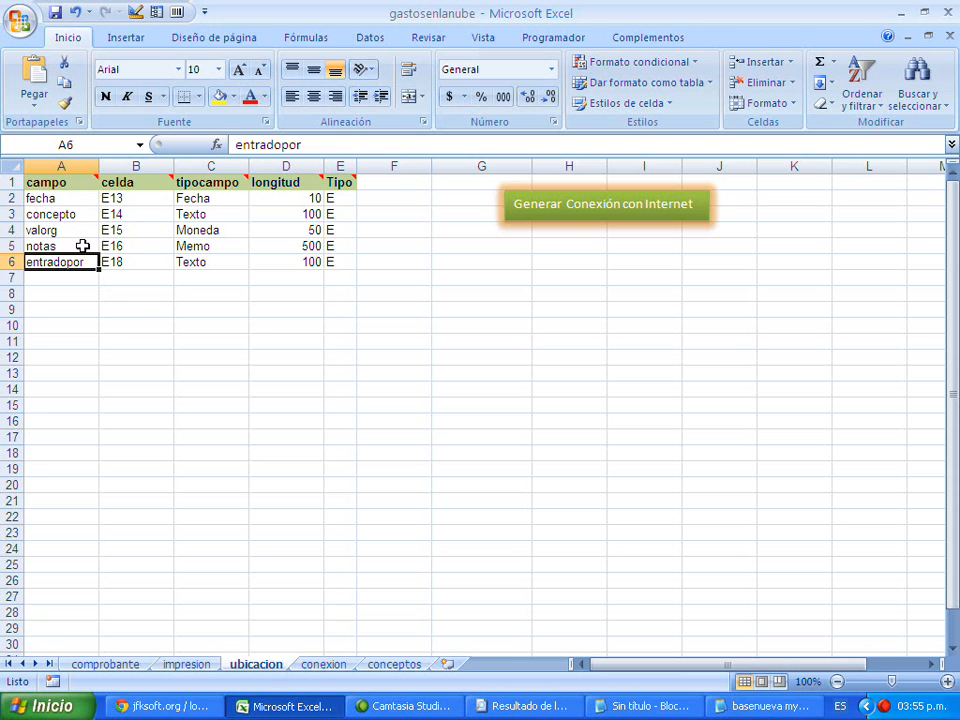
left_click(57, 200)
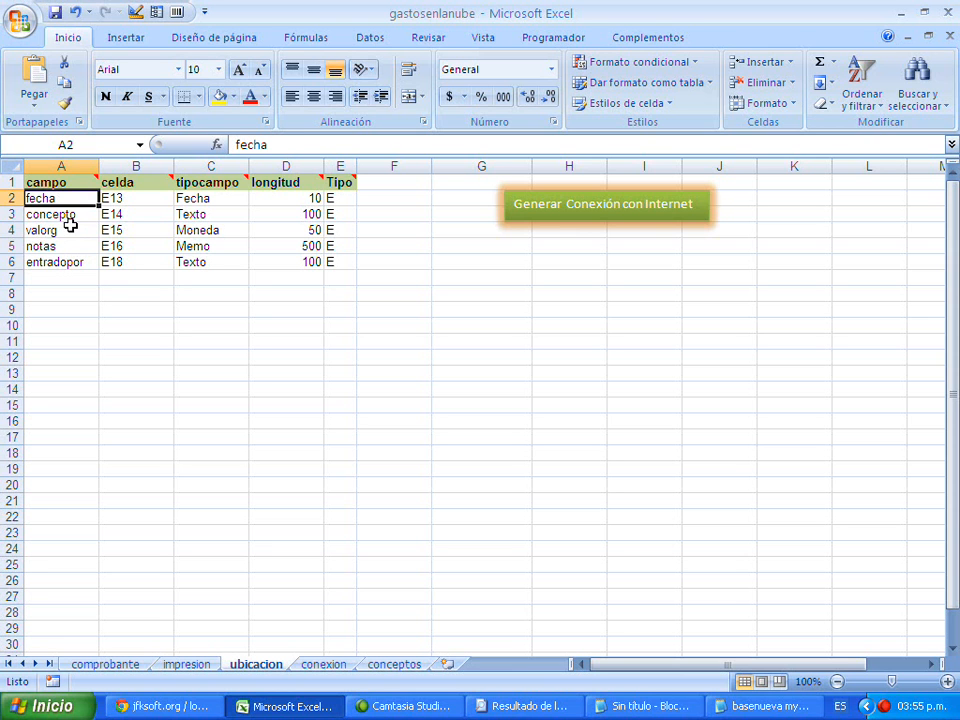
key("Down")
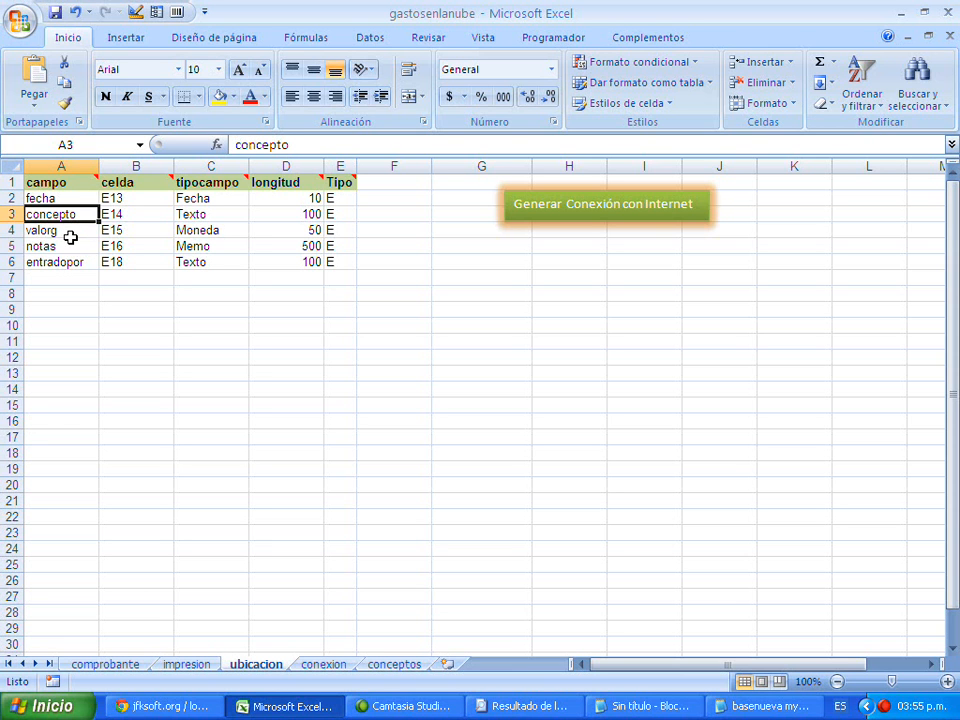
left_click(71, 237)
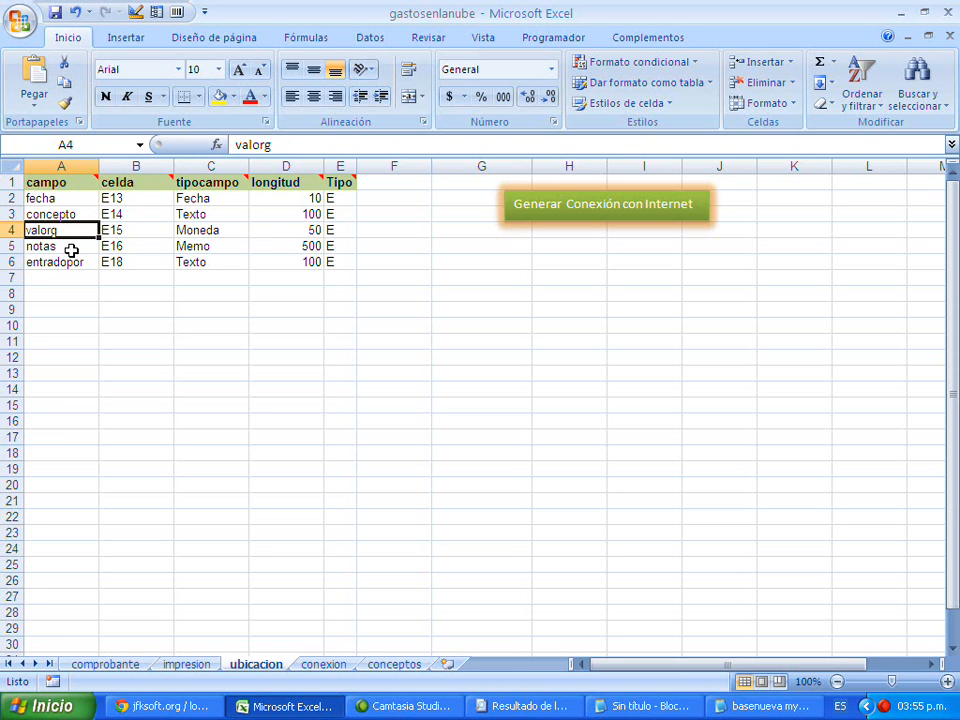
left_click(71, 250)
left_click(72, 261)
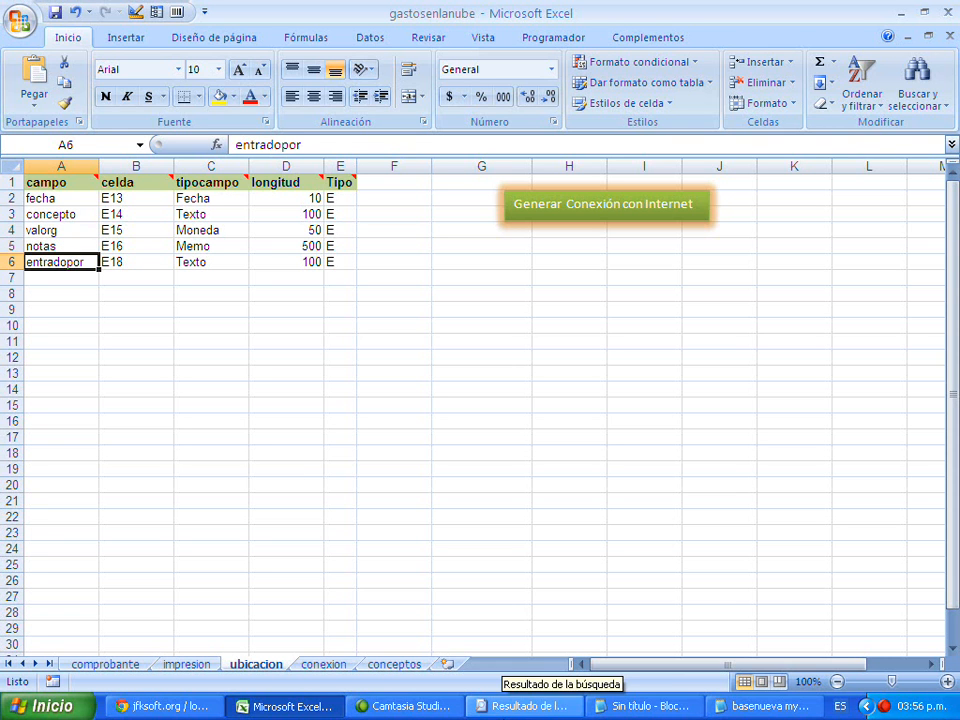
Return to phpMyAdmin in Chrome and start creating a table named gastosmes with 5 columns.
left_click(177, 712)
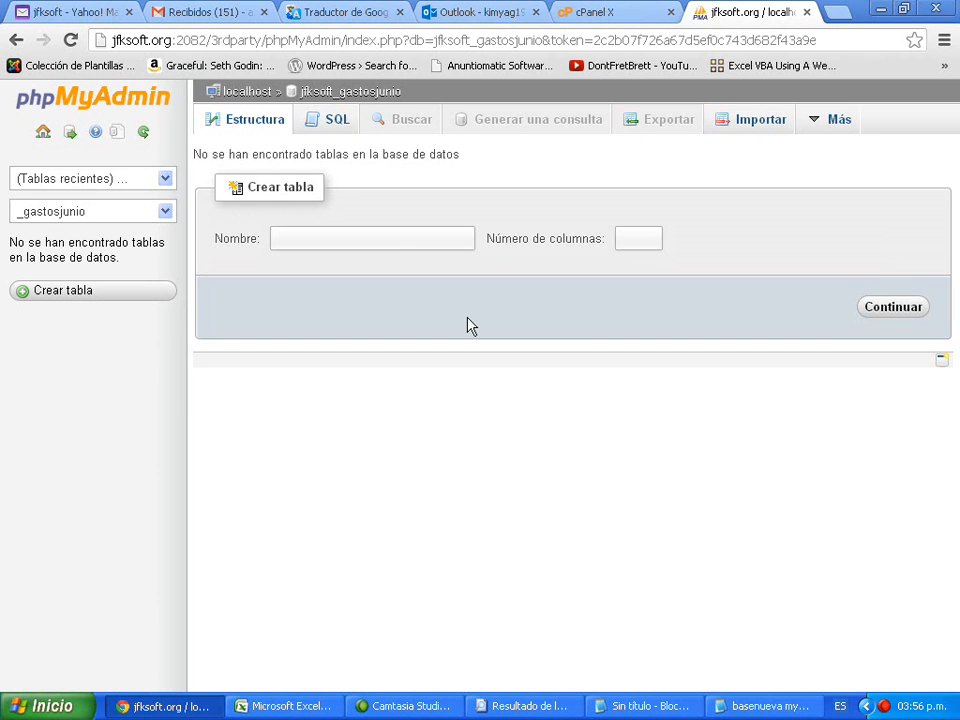
left_click(378, 243)
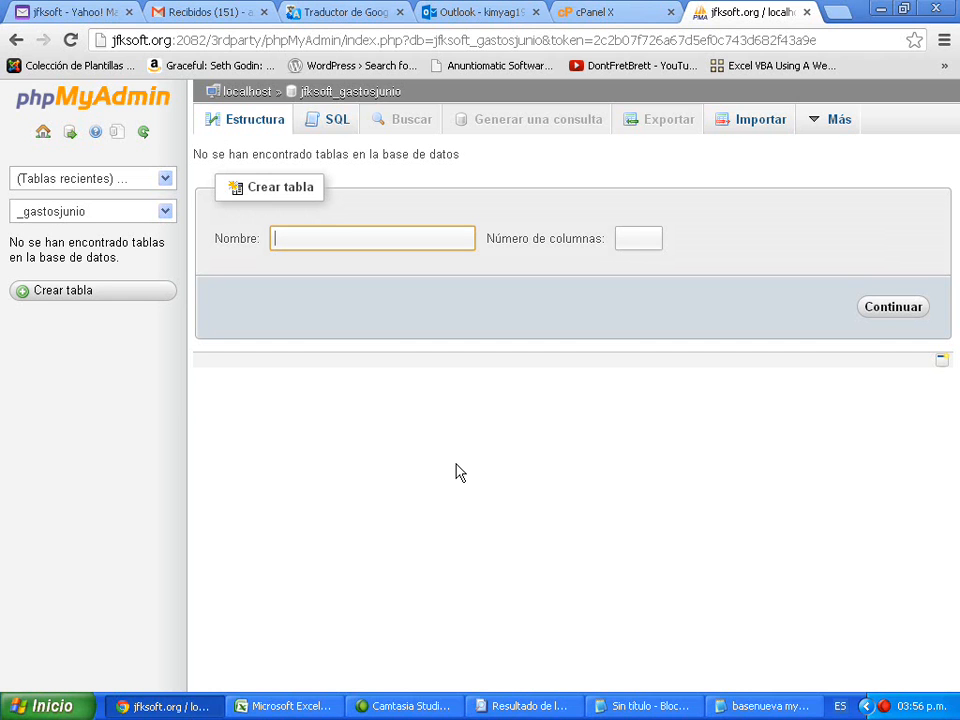
type("gastosmes")
left_click(645, 241)
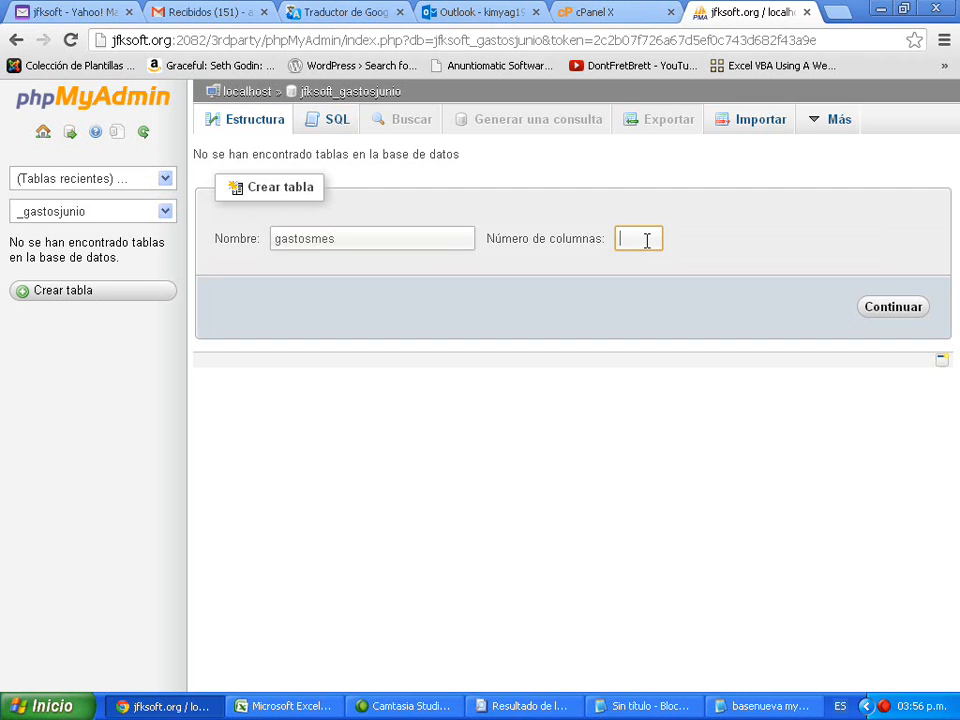
type("5")
left_click(879, 311)
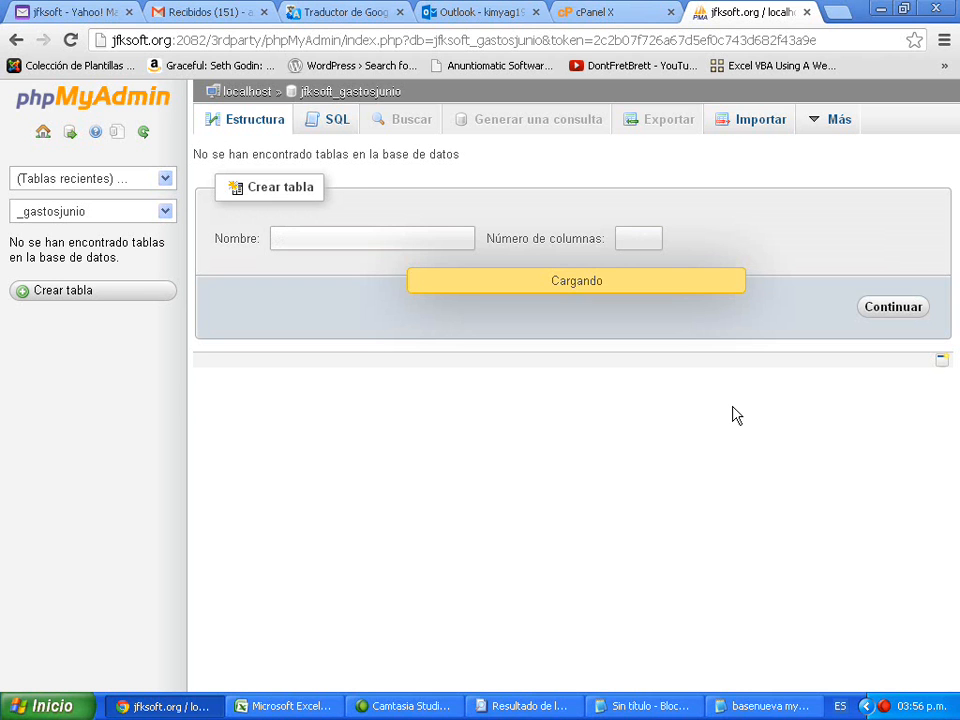
left_click(572, 19)
left_click(722, 14)
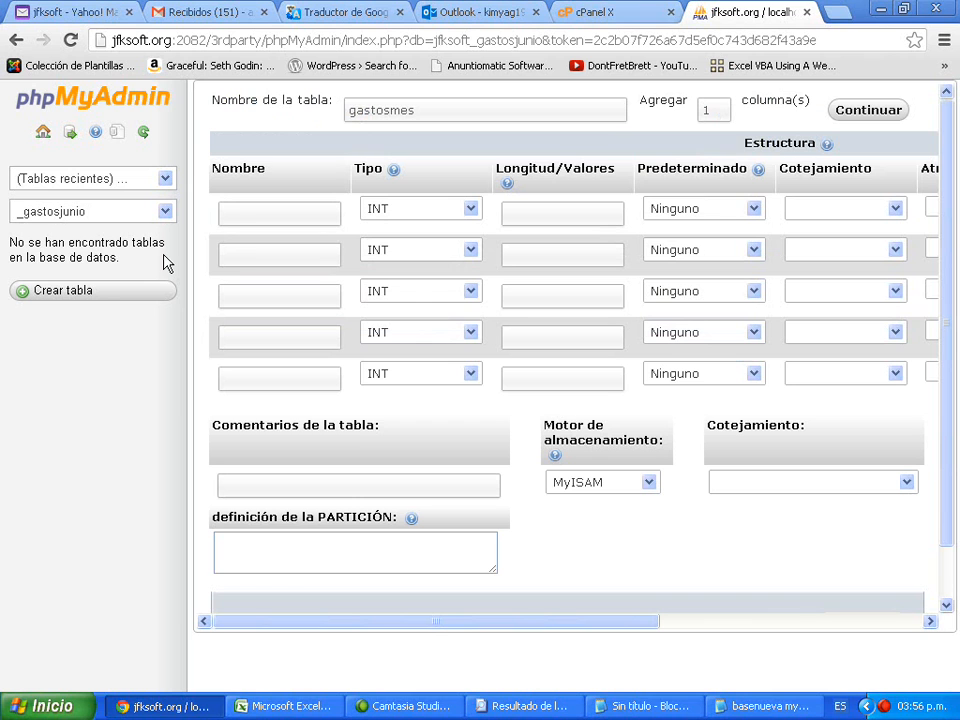
Define the first column of the gastosmes table as fecha with type DATE.
left_click(239, 214)
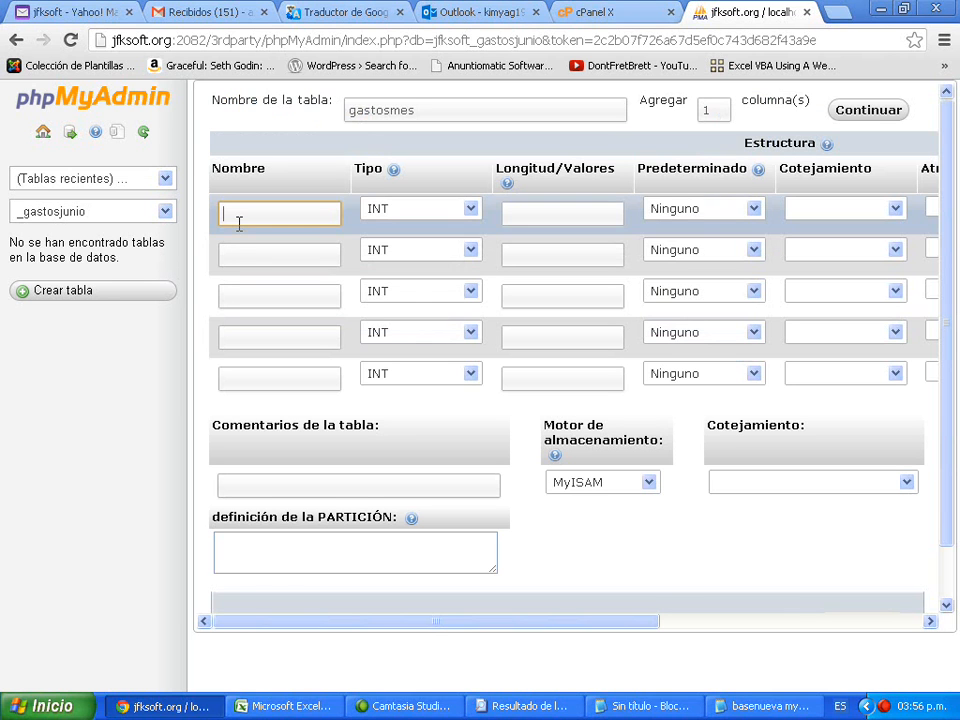
type("fec")
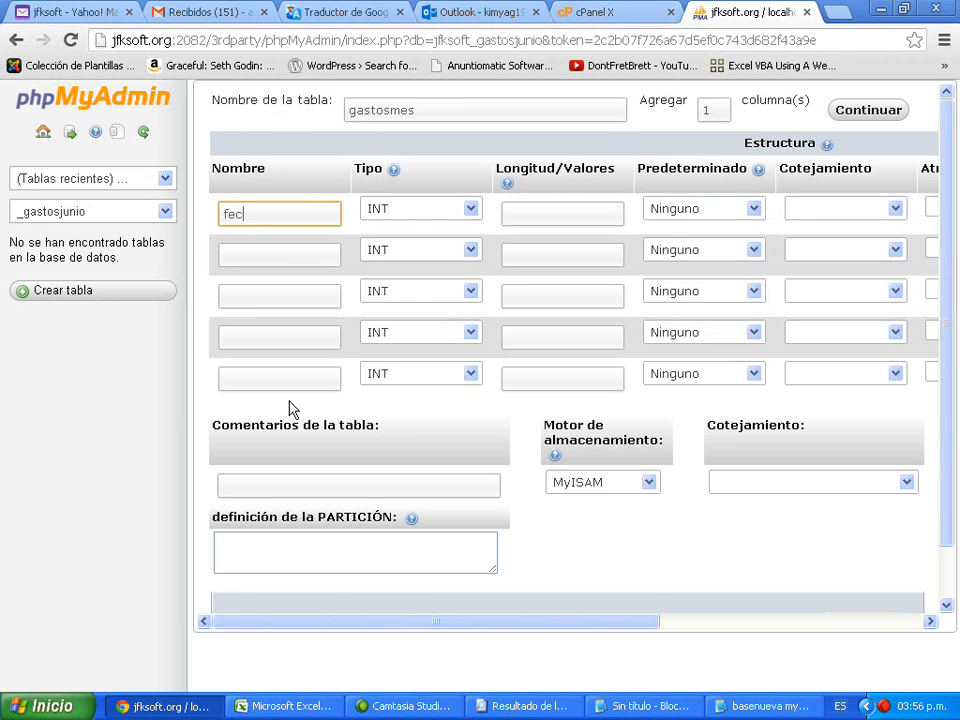
type("ha")
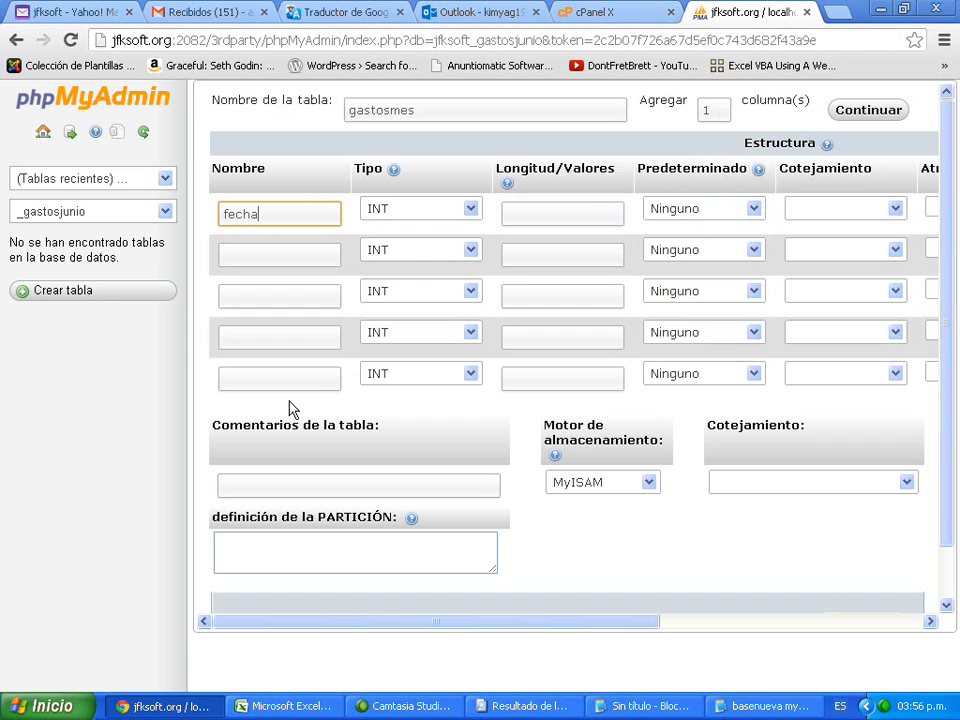
left_click(470, 209)
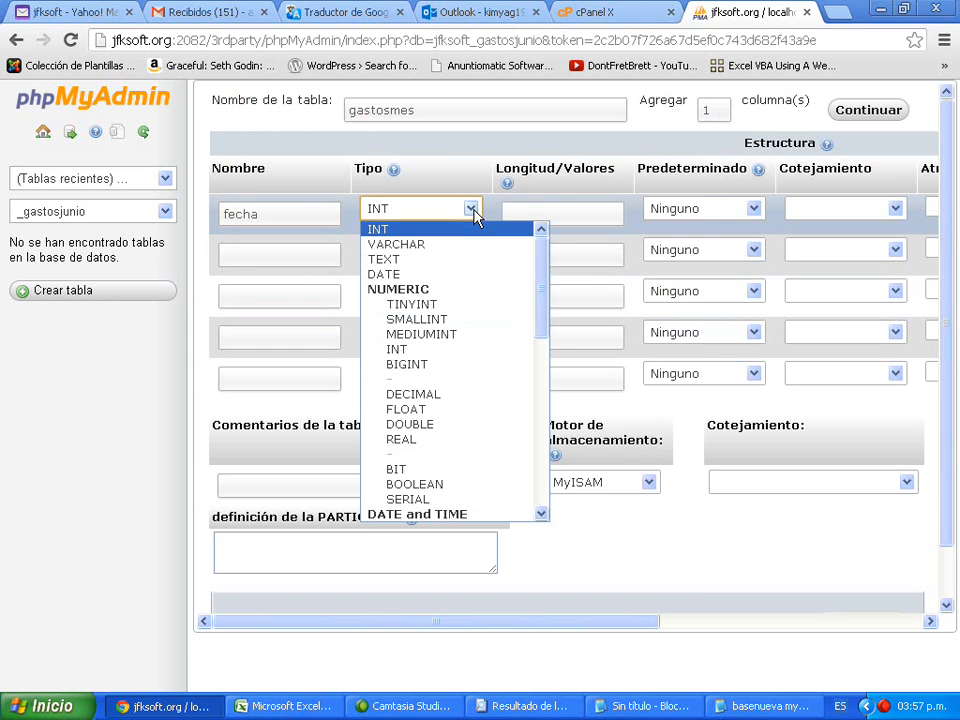
left_click(428, 275)
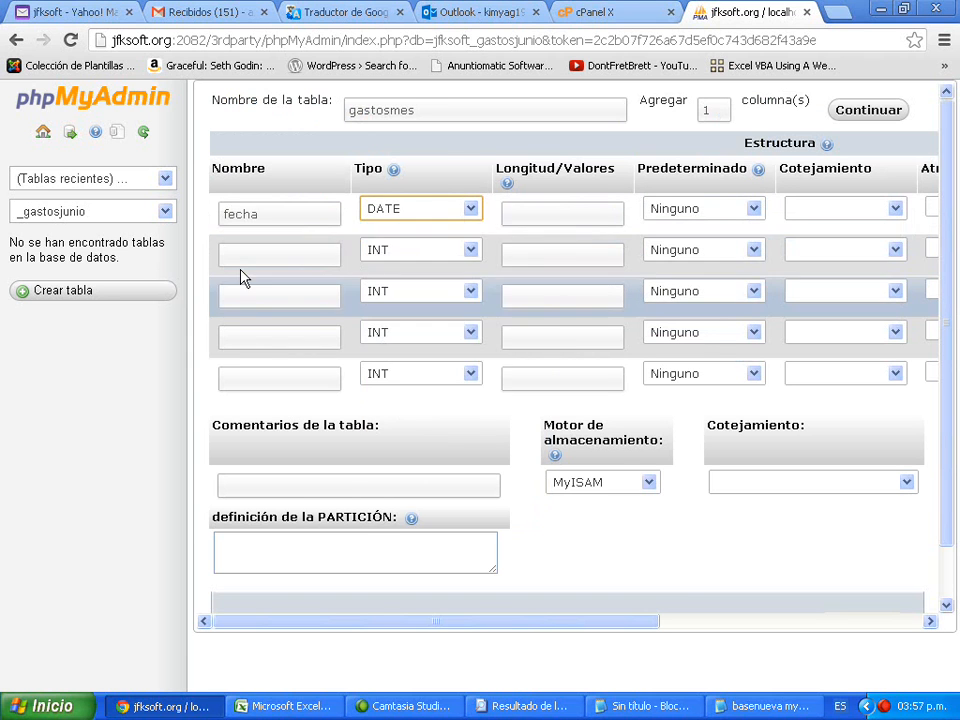
Define the second column of the gastosmes table as concepto with type VARCHAR.
left_click(236, 256)
type("co")
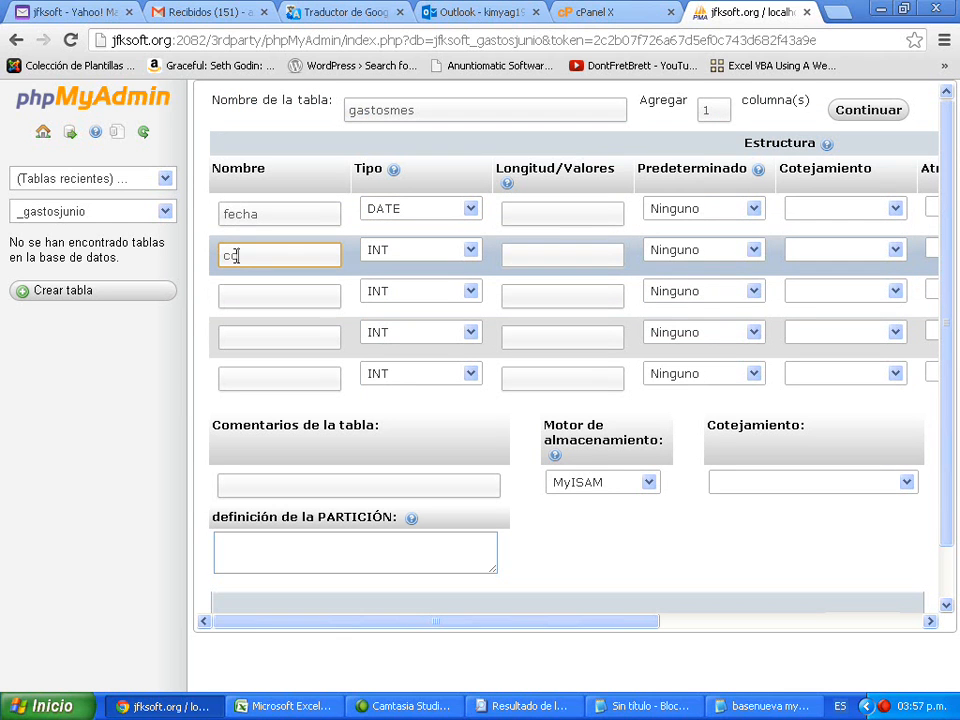
type("ncepto")
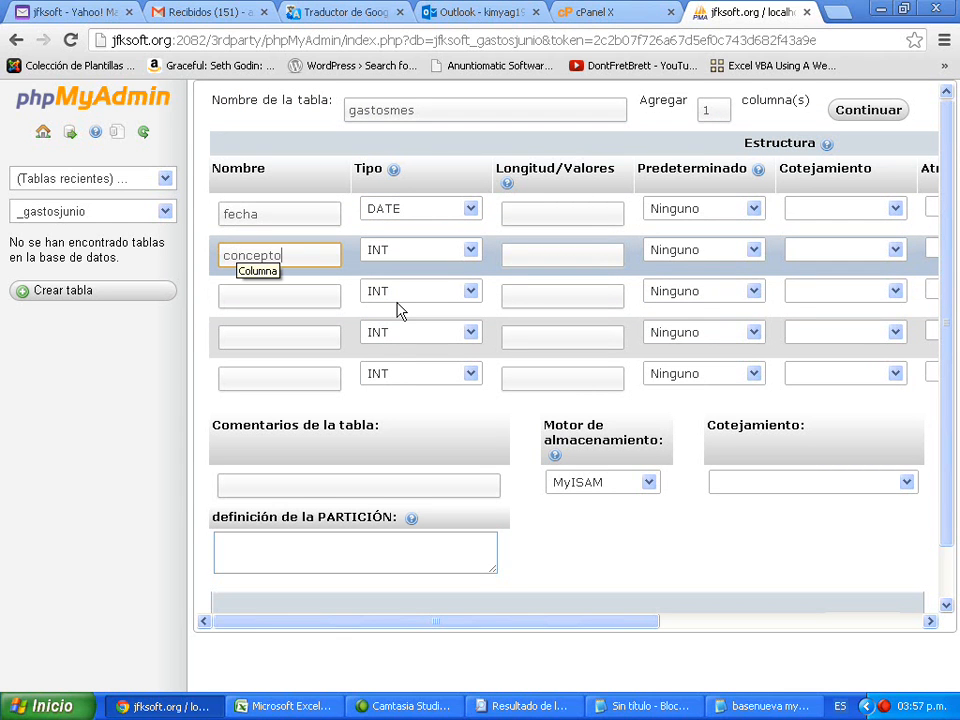
left_click(462, 251)
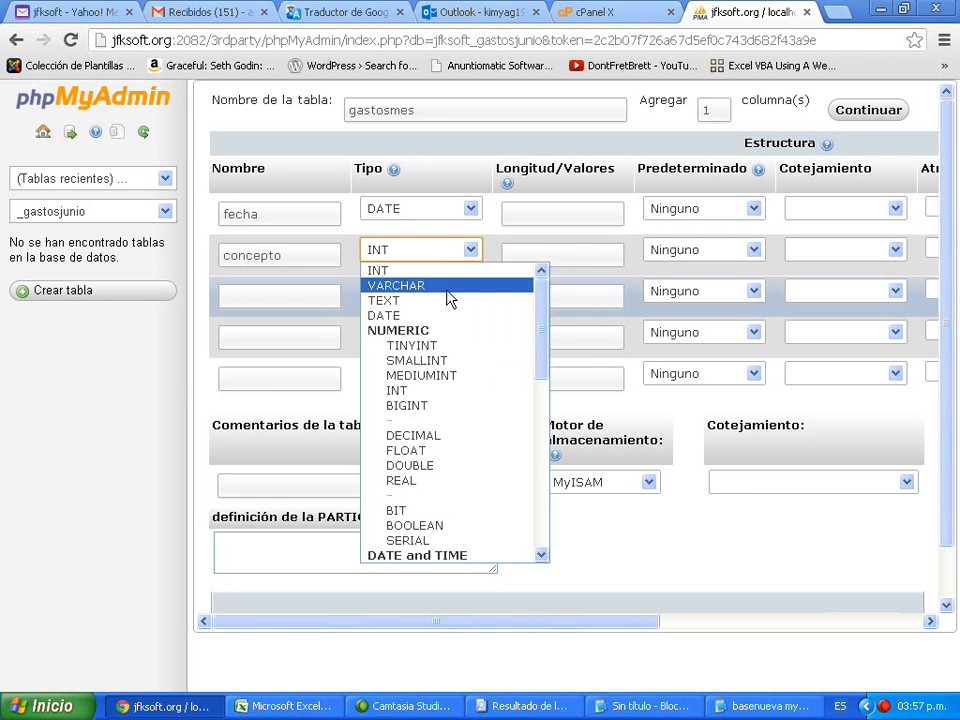
left_click(449, 287)
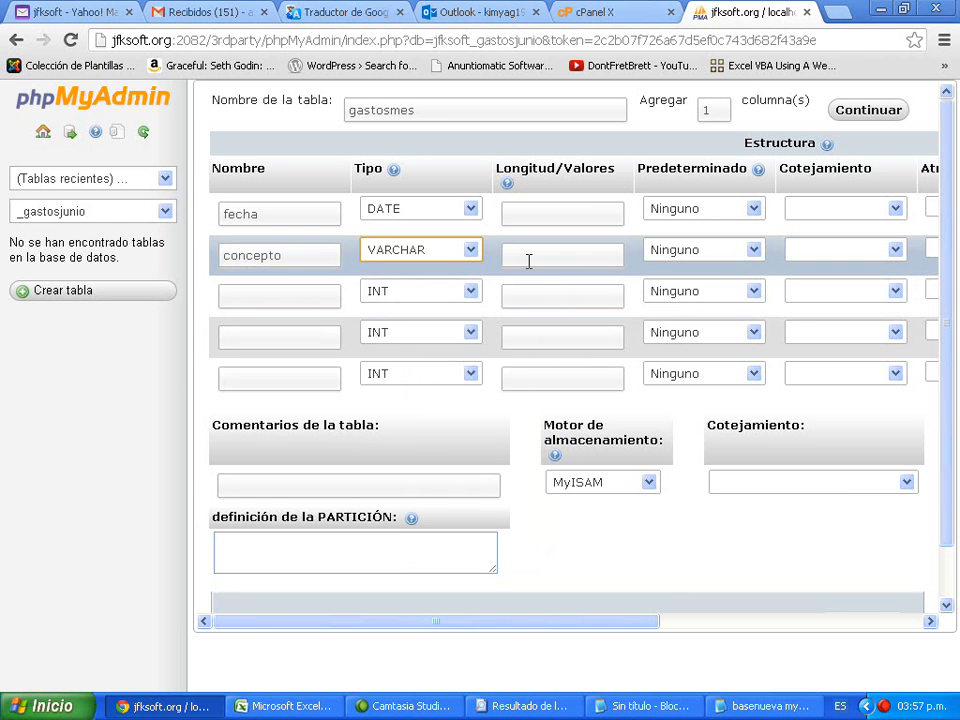
left_click(529, 261)
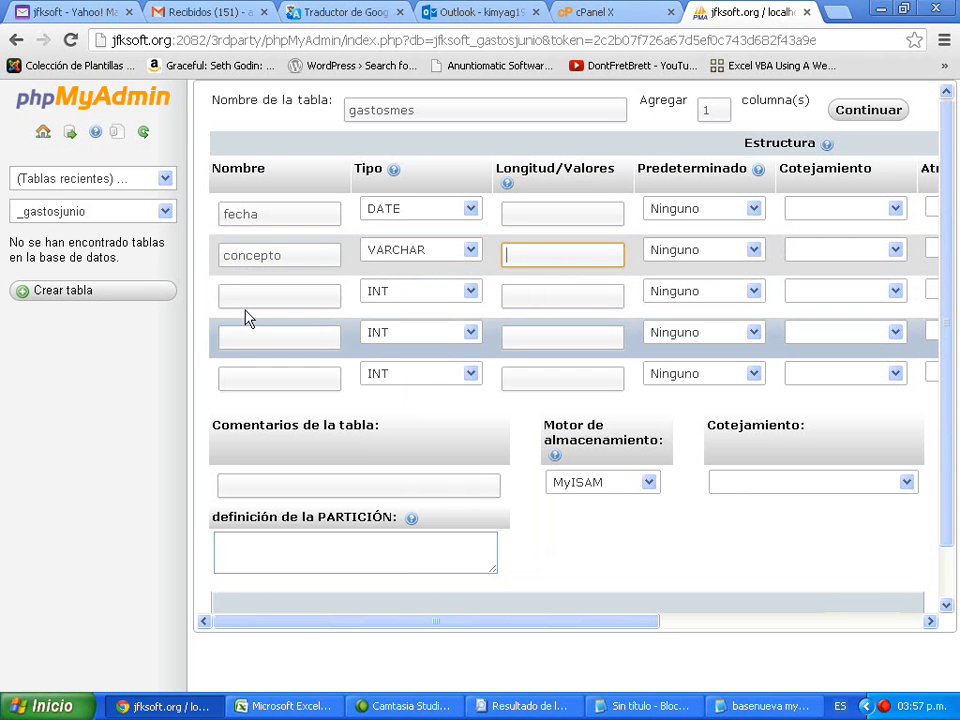
Check the third field on Excel's ubicacion sheet, then define the third gastosmes column in phpMyAdmin as valorg with type DOUBLE.
left_click(285, 707)
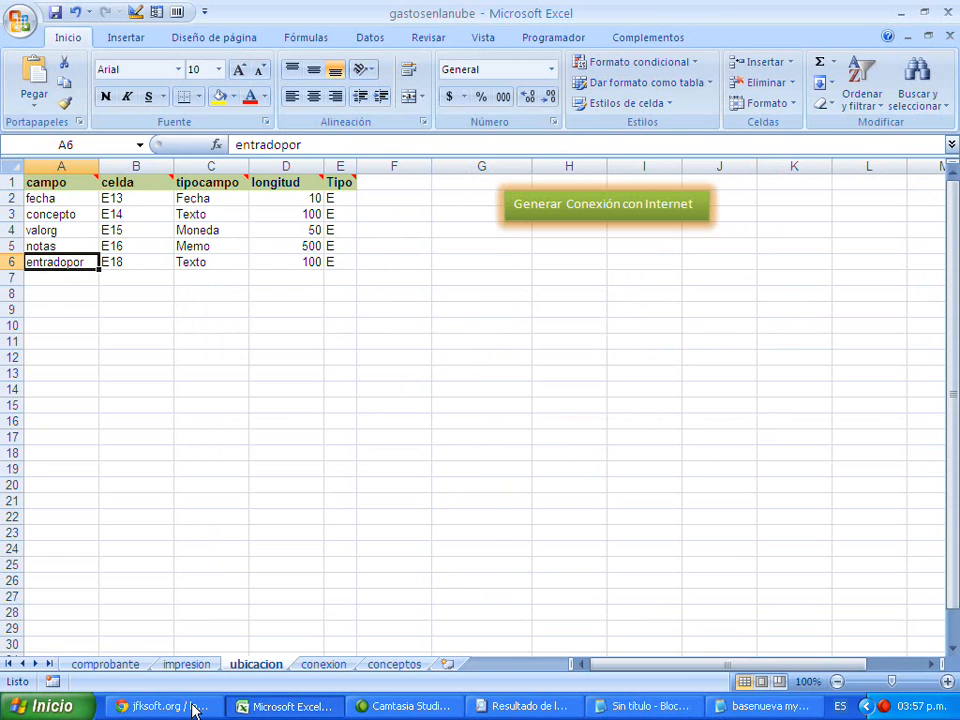
left_click(160, 706)
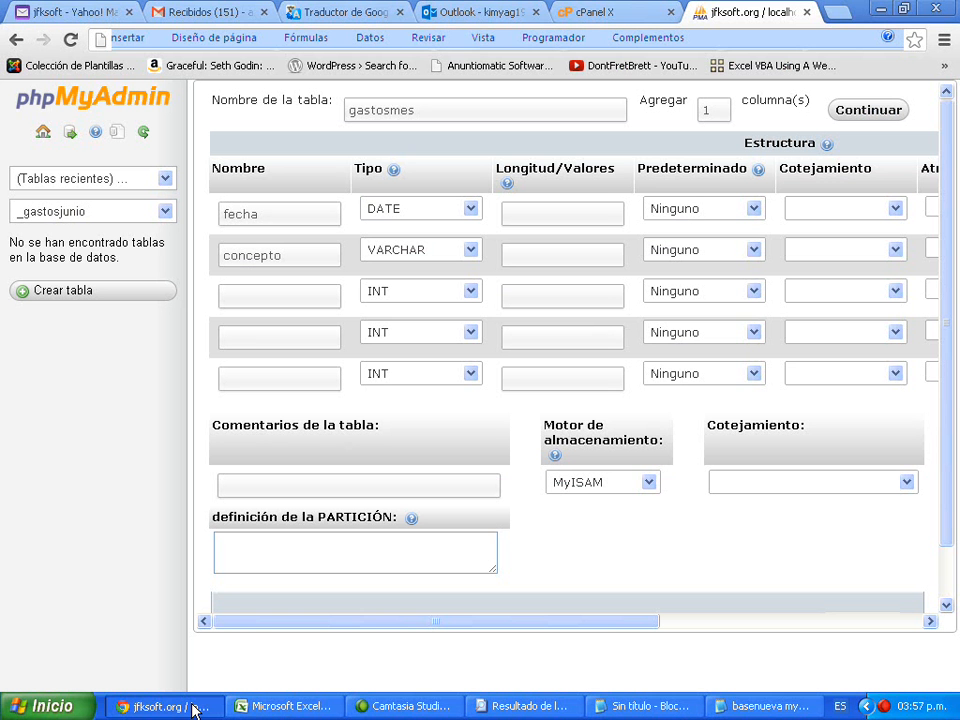
left_click(249, 304)
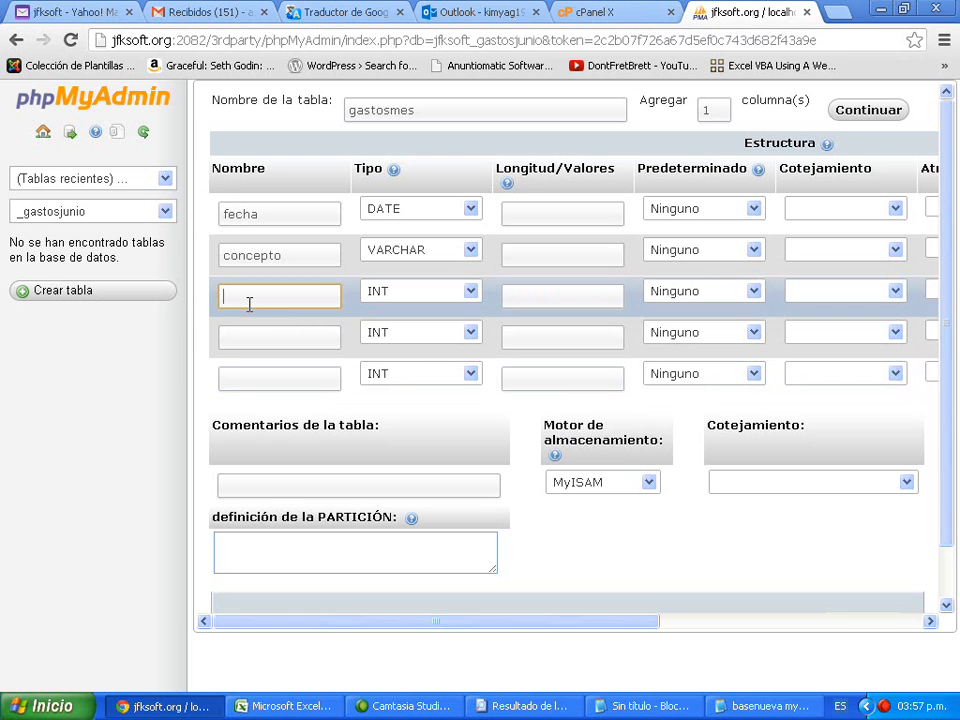
type("valorg")
left_click(472, 291)
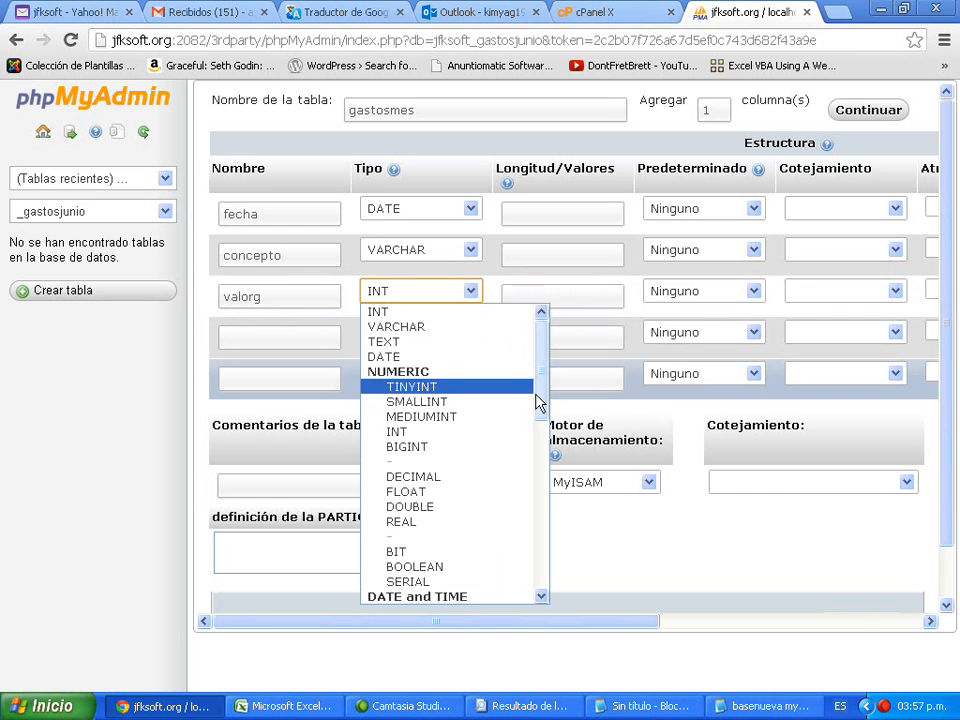
scroll(510, 430, "down", 1)
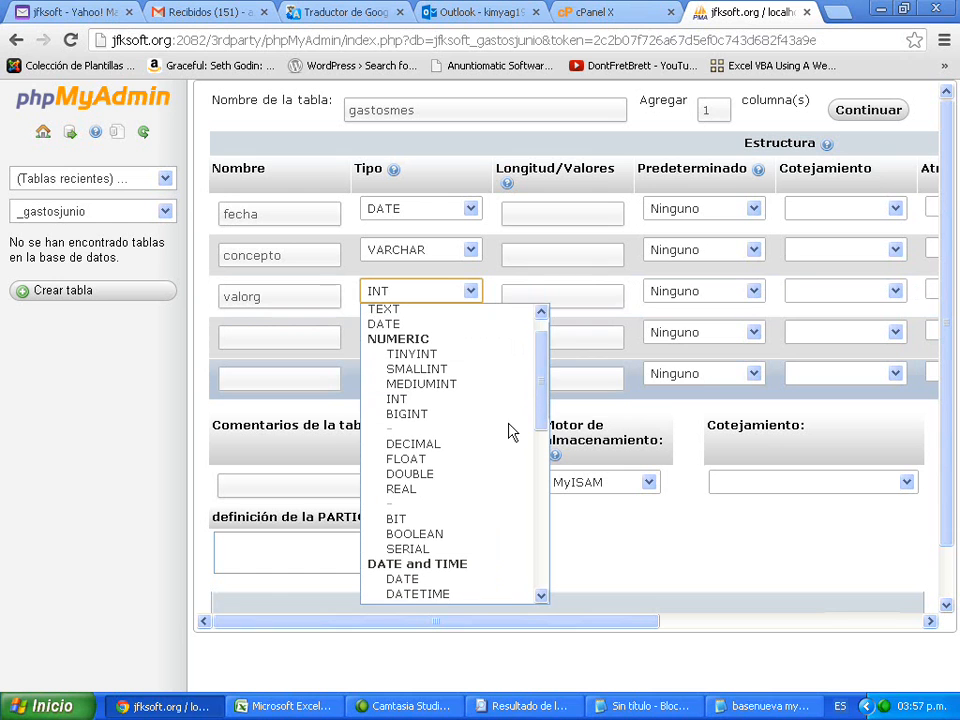
left_click(413, 477)
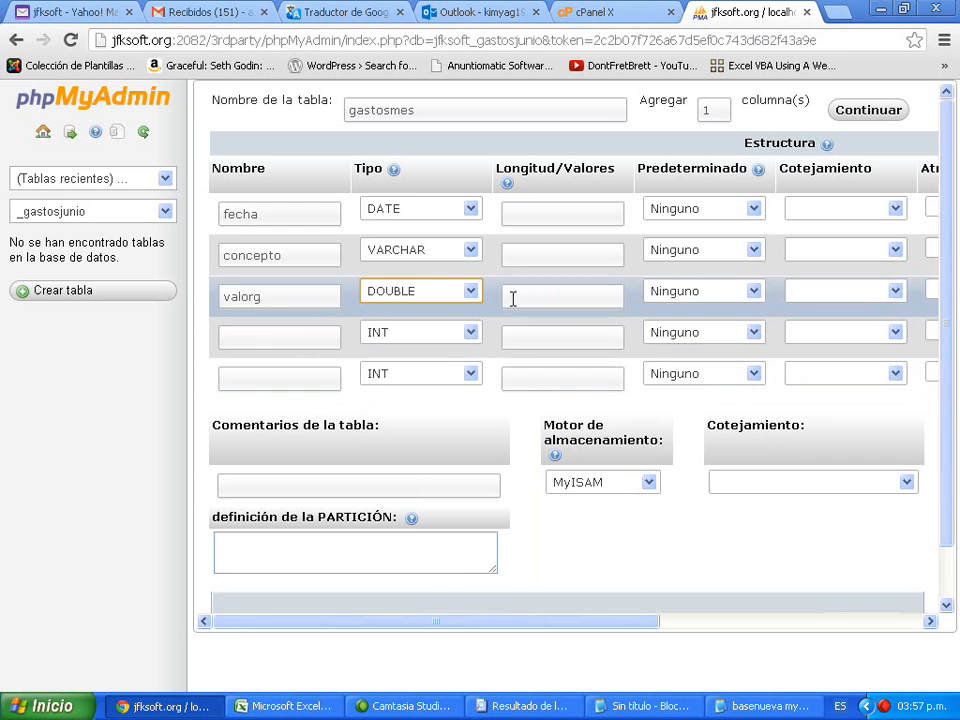
Check the fourth field on Excel's ubicacion sheet and define the fourth gastosmes column in phpMyAdmin as notas with type VARCHAR.
left_click(288, 336)
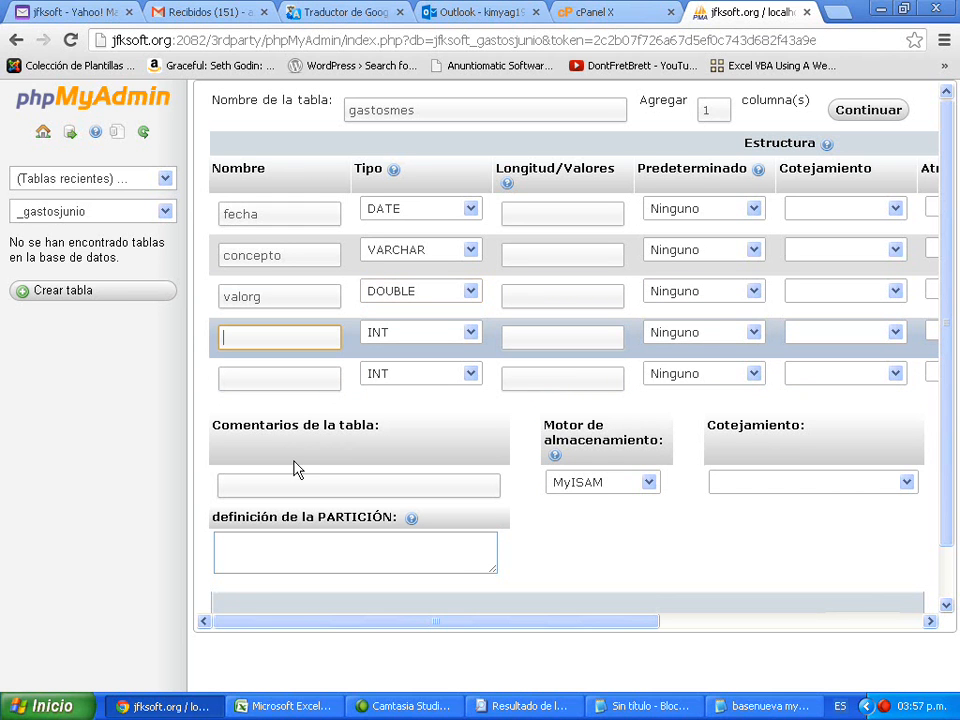
left_click(262, 708)
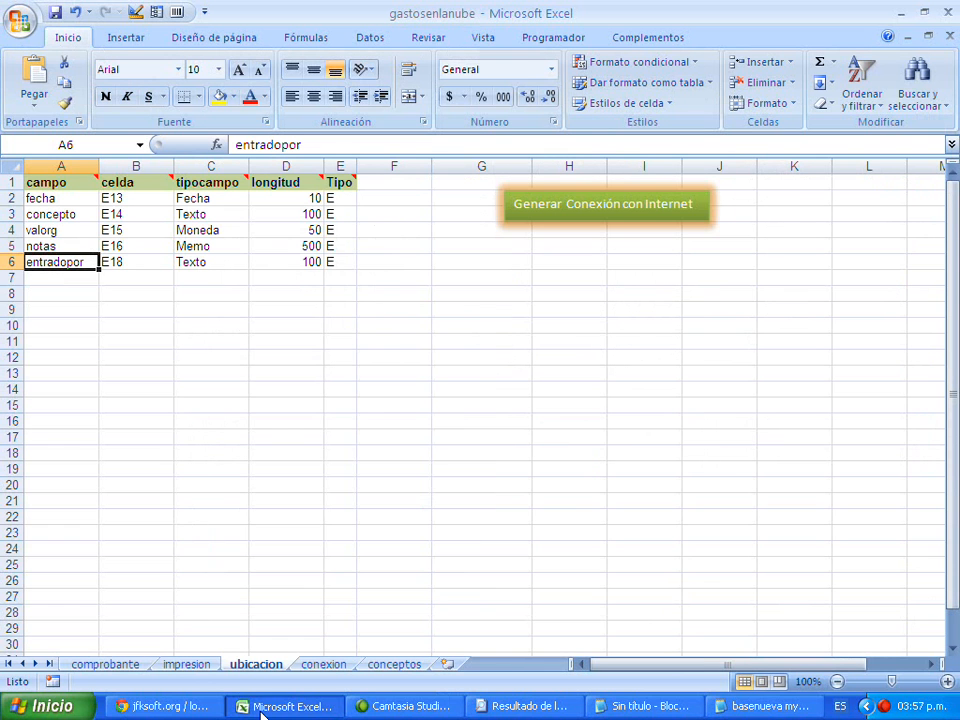
left_click(195, 715)
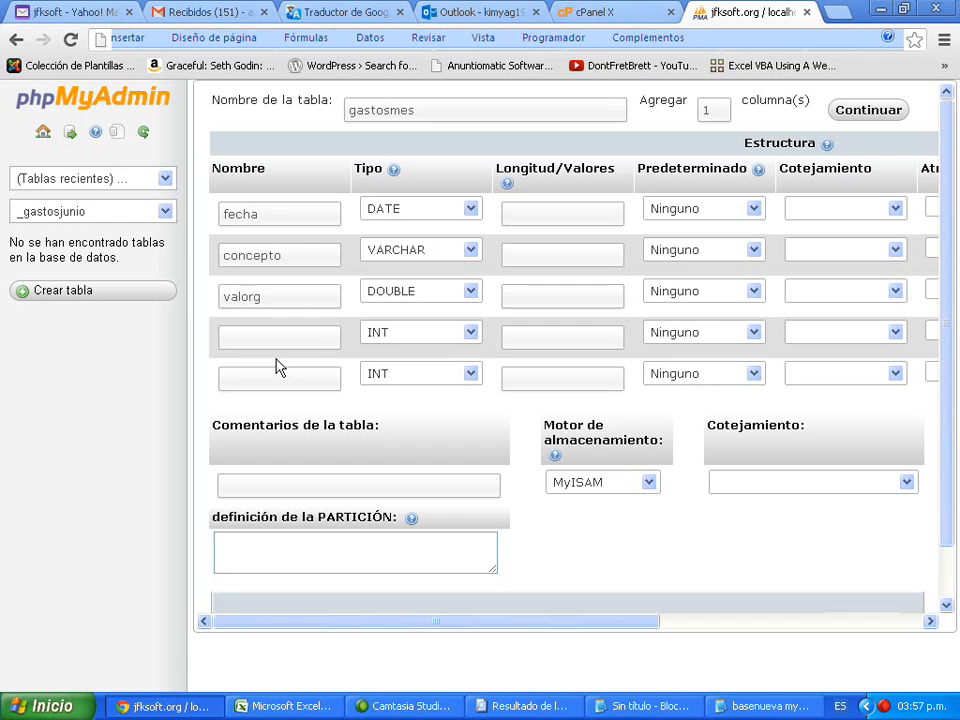
left_click(273, 337)
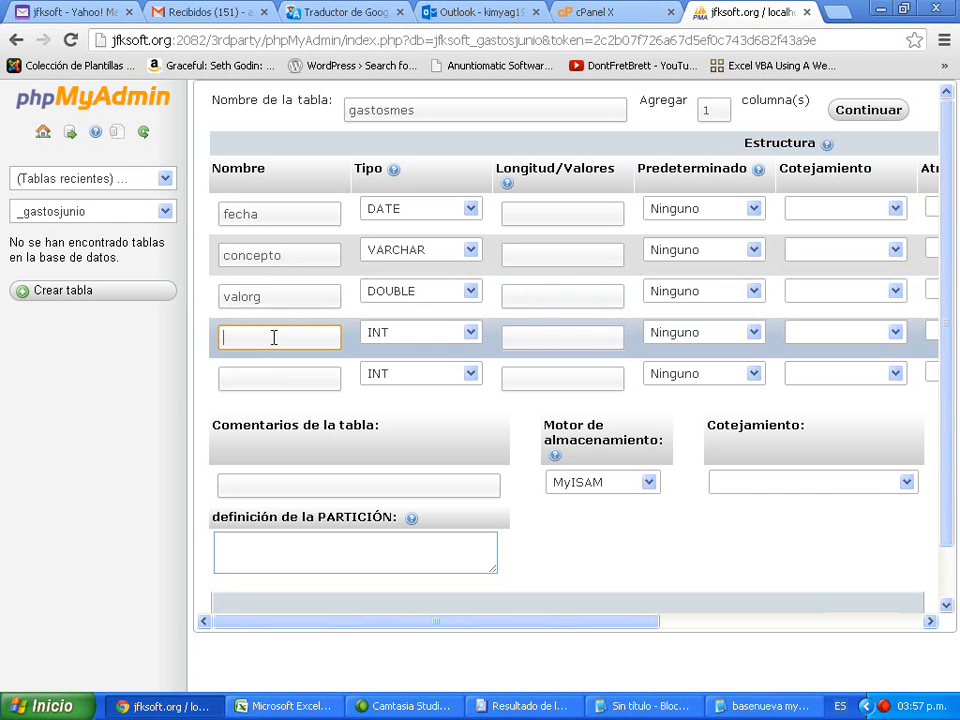
type("notas")
left_click(469, 334)
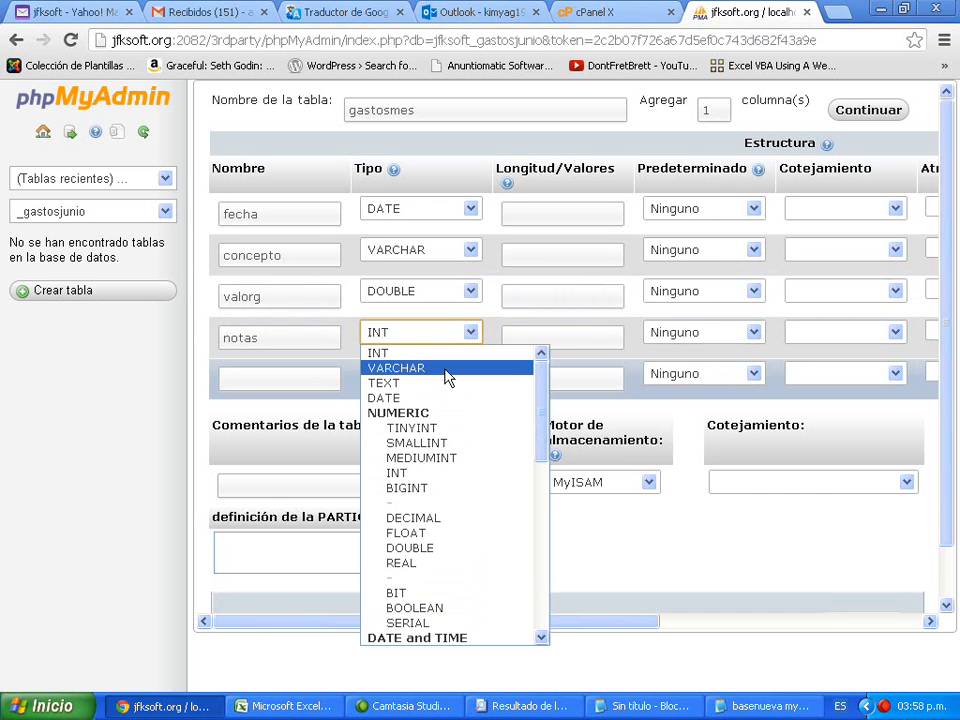
left_click(446, 368)
Change the type of the notas column to TEXT.
left_click(291, 374)
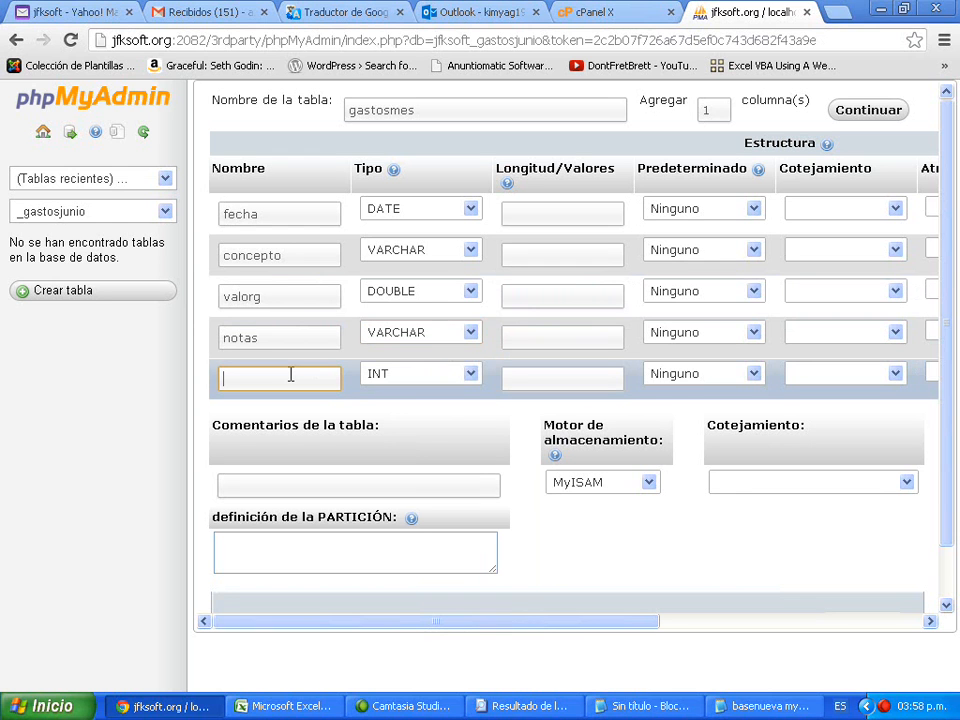
left_click(470, 334)
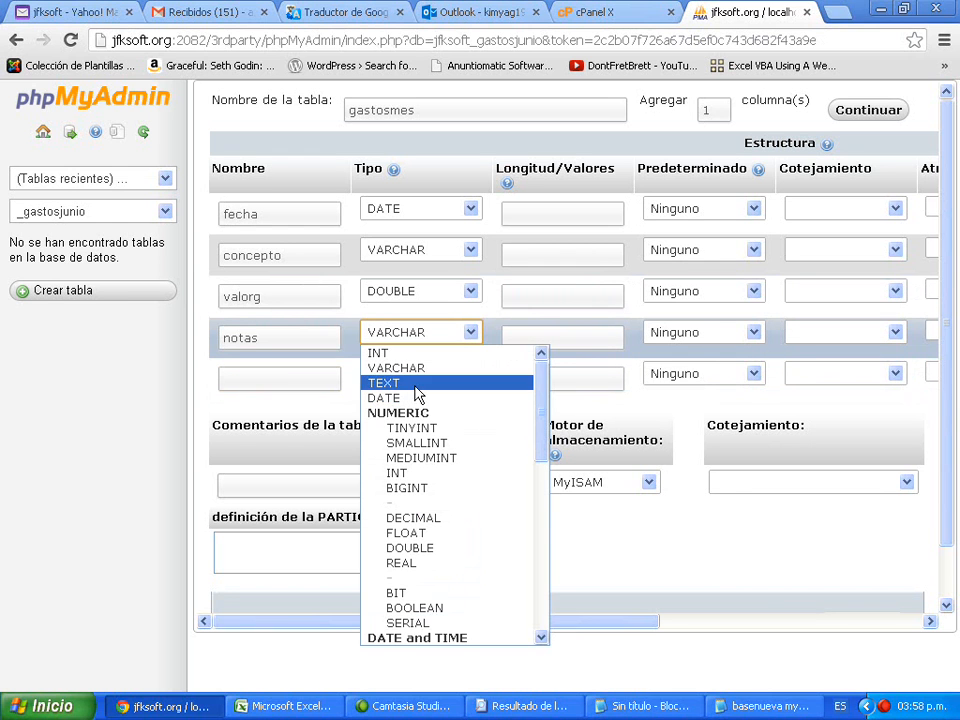
left_click(418, 385)
Define the fifth column of the gastosmes table as entradopor with type VARCHAR.
left_click(279, 380)
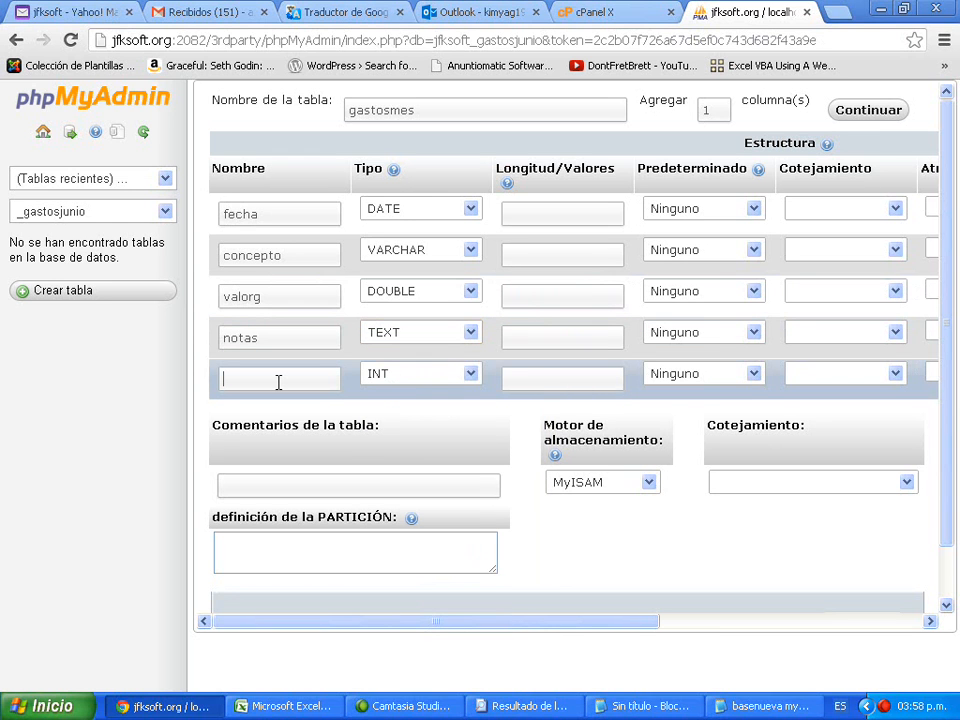
type("entr")
type("ad")
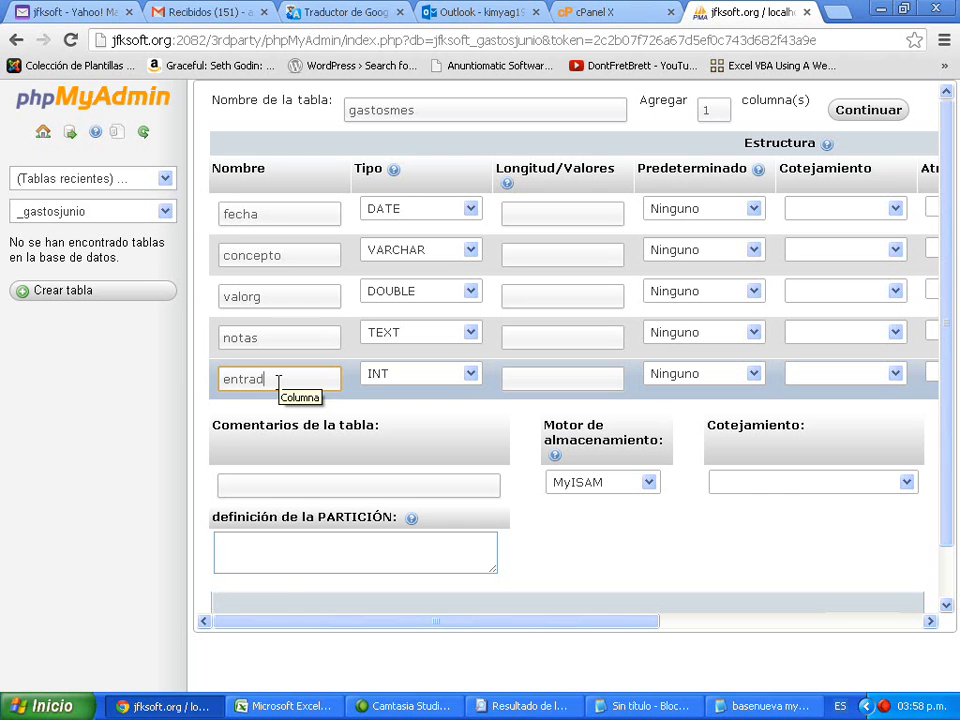
type("opor")
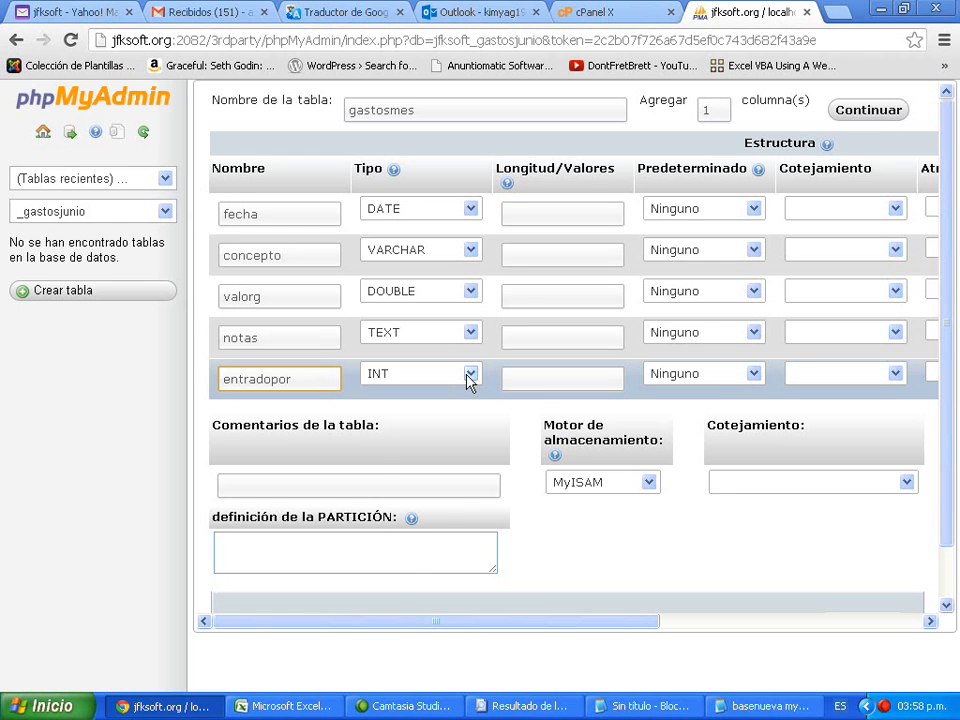
left_click(469, 376)
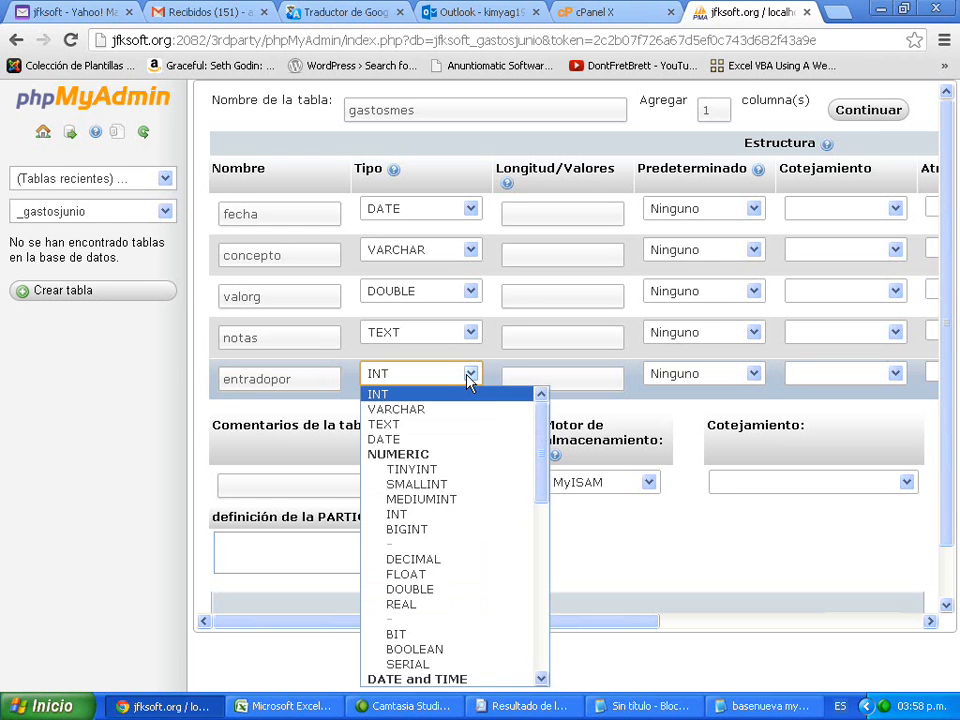
left_click(427, 410)
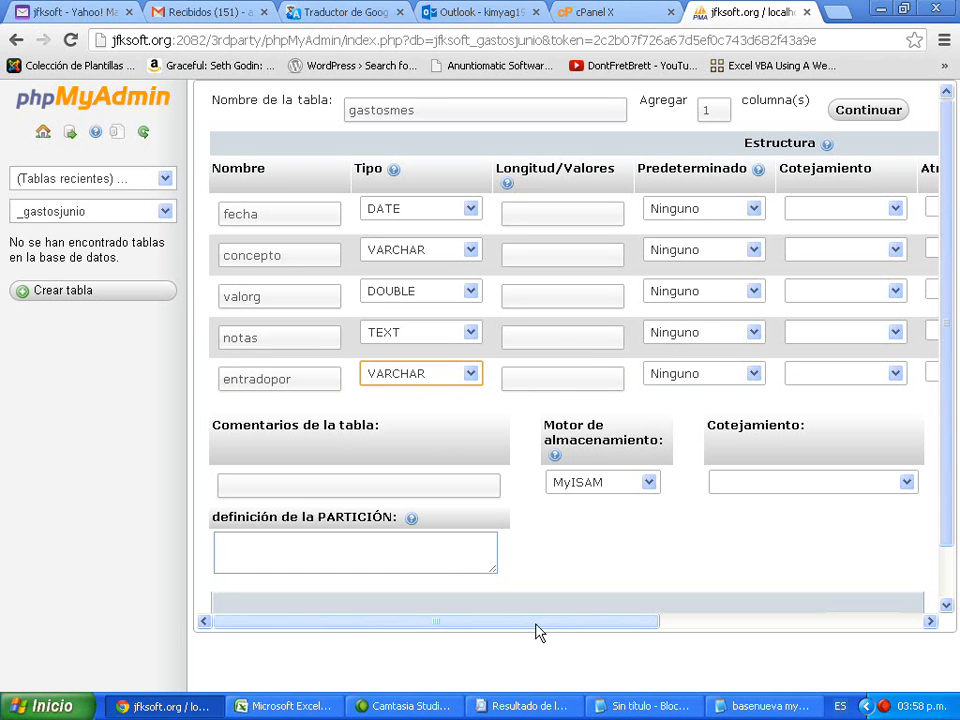
Try to save the gastosmes table with the column lengths left empty.
left_click_drag(536, 624, 258, 626)
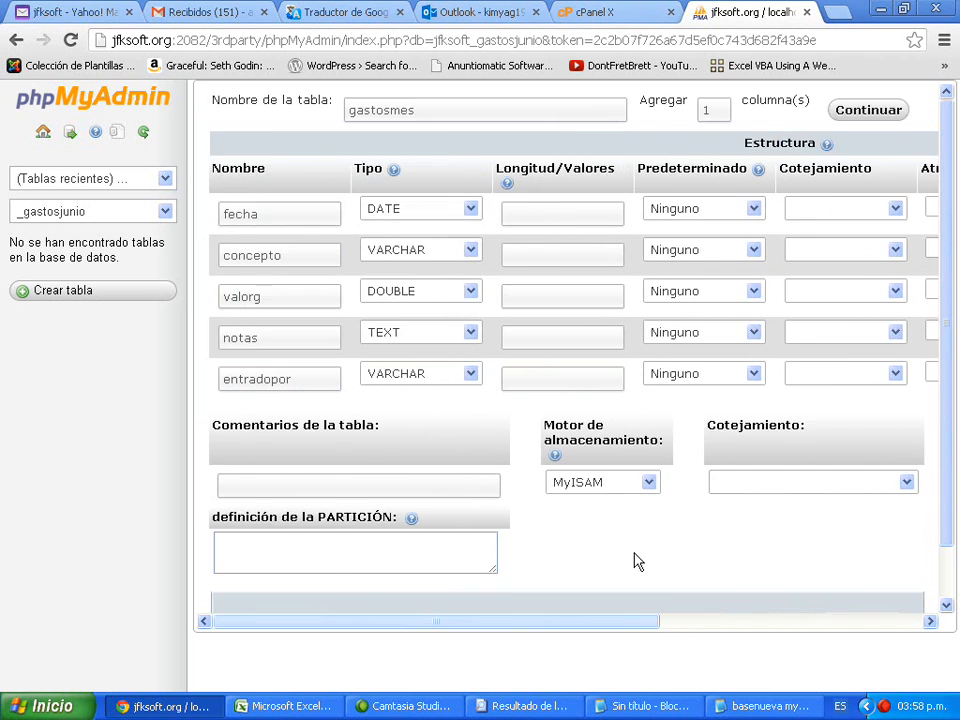
scroll(637, 561, "down", 1)
left_click(784, 572)
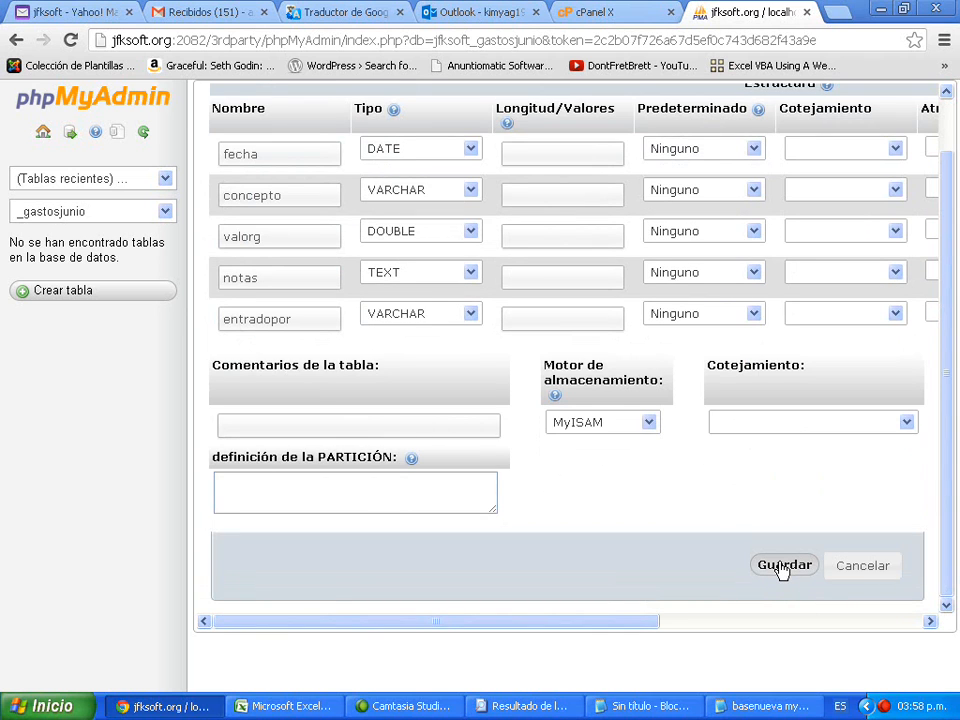
left_click(784, 570)
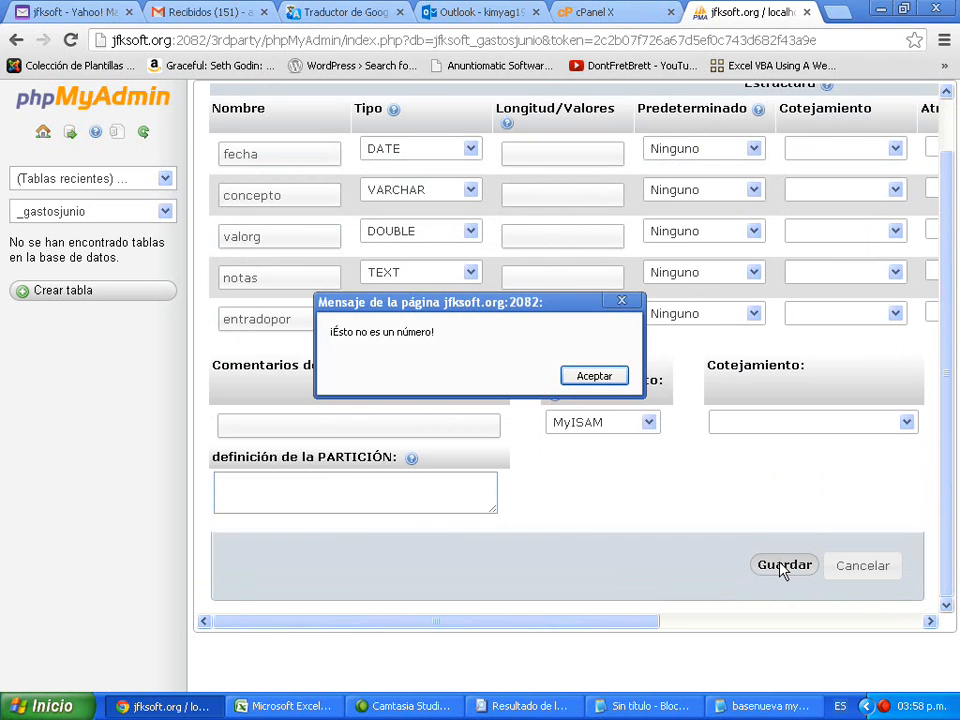
left_click(613, 378)
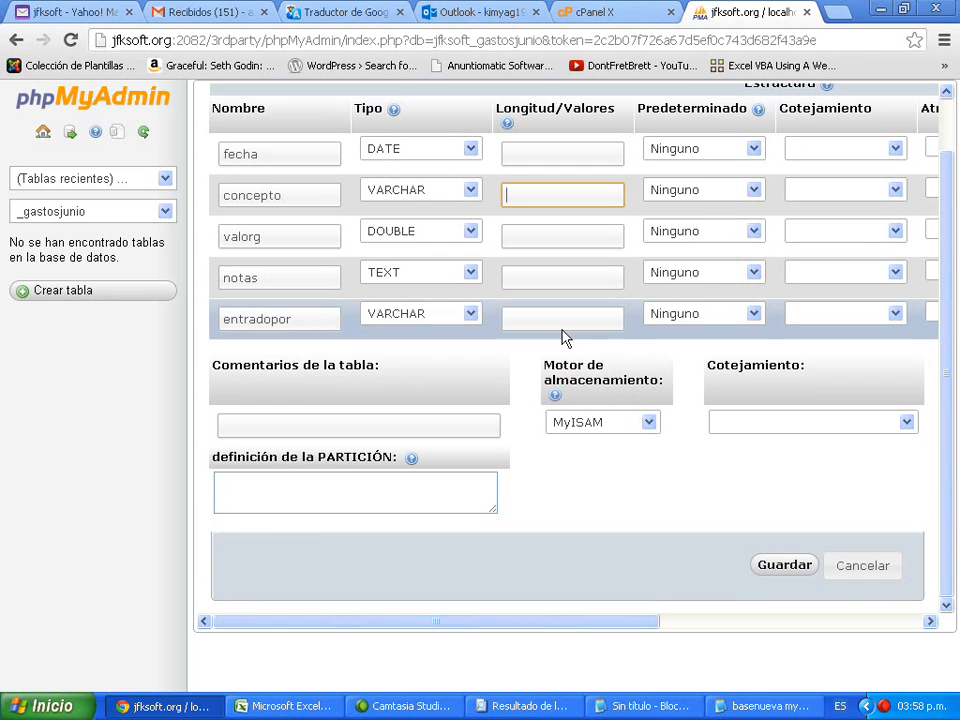
Set the length of the fecha column to 10 and of the concepto column to 200.
left_click(561, 318)
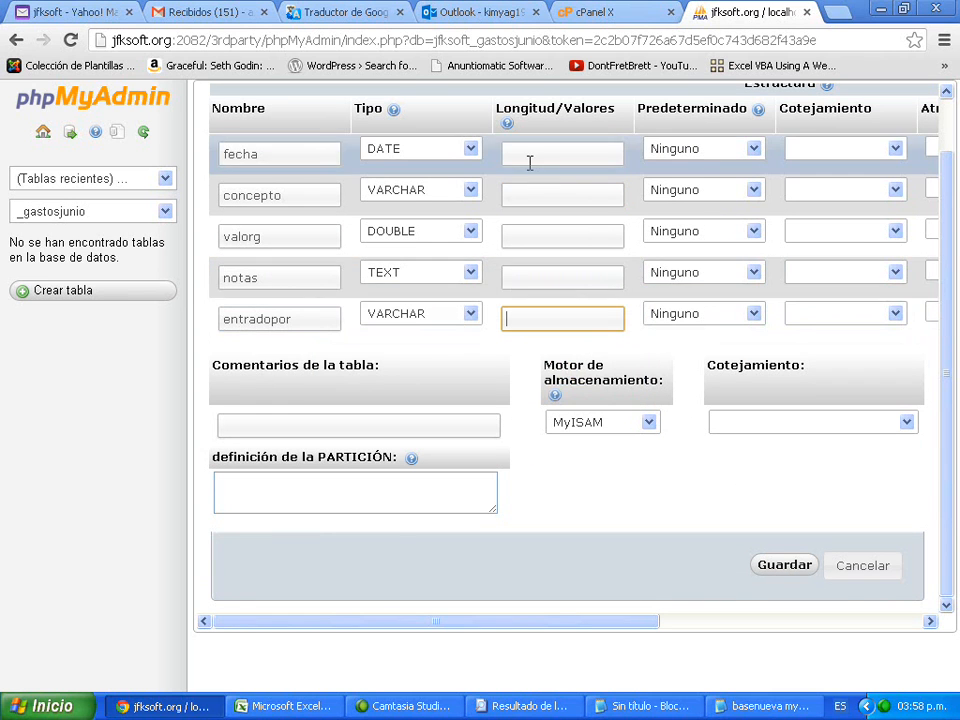
left_click(530, 156)
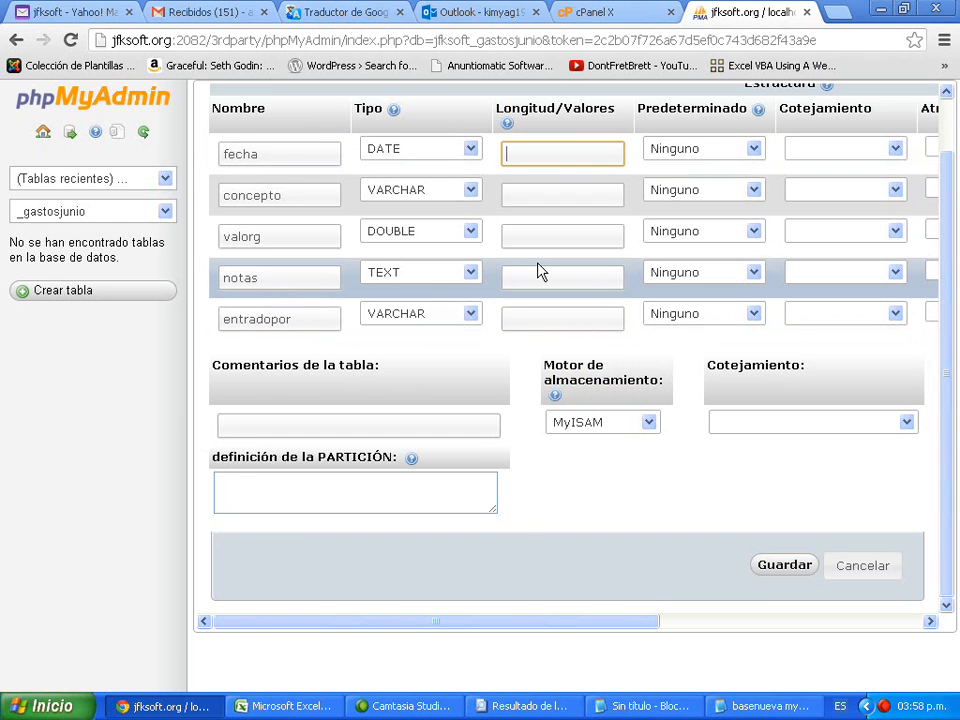
type("10")
left_click(515, 196)
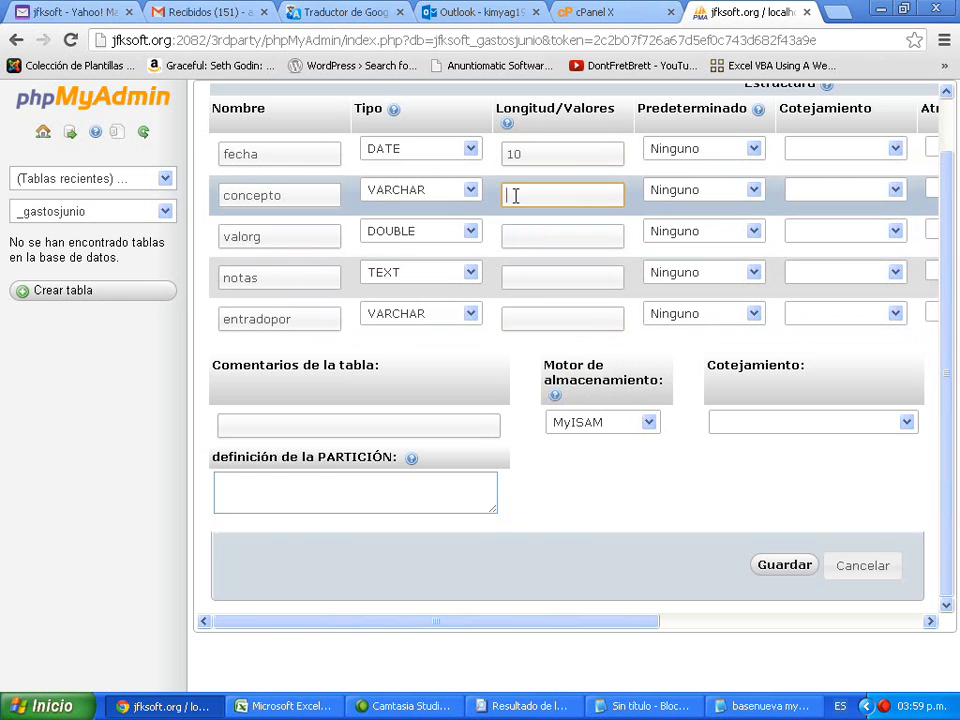
type("200")
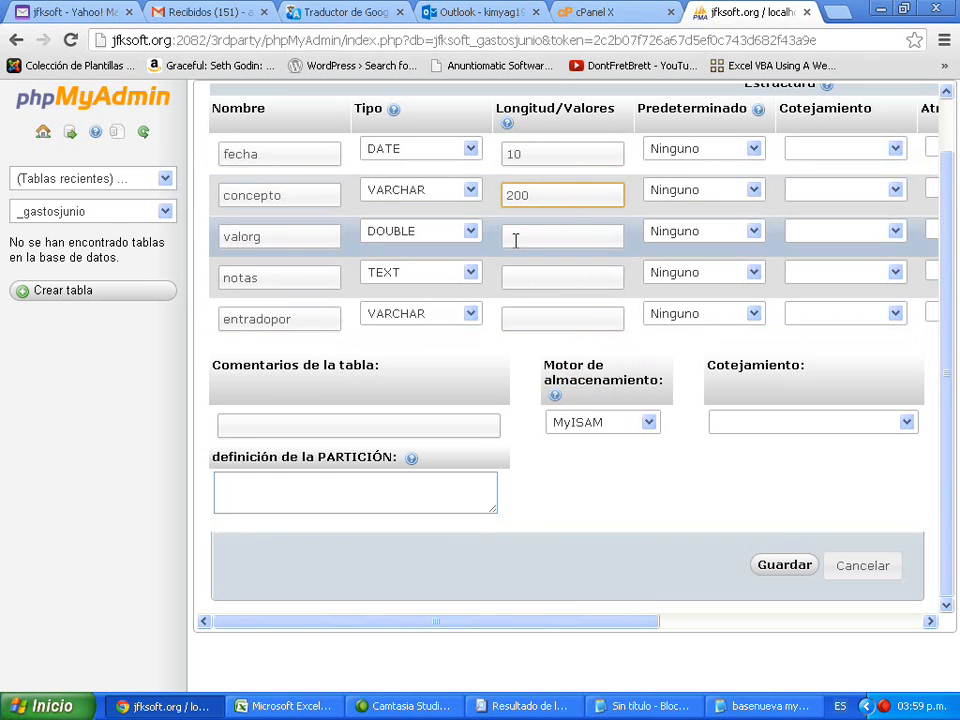
Set the length of notas to 500 and of entradopor to 100, leaving valorg without a length, and save the gastosmes table.
left_click(516, 240)
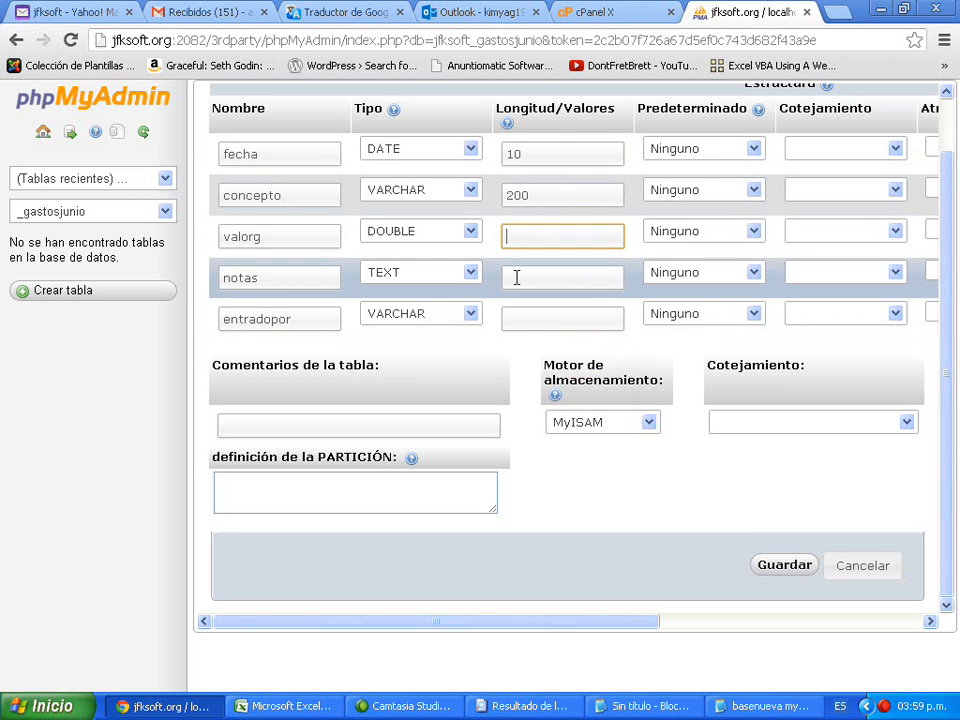
left_click(516, 277)
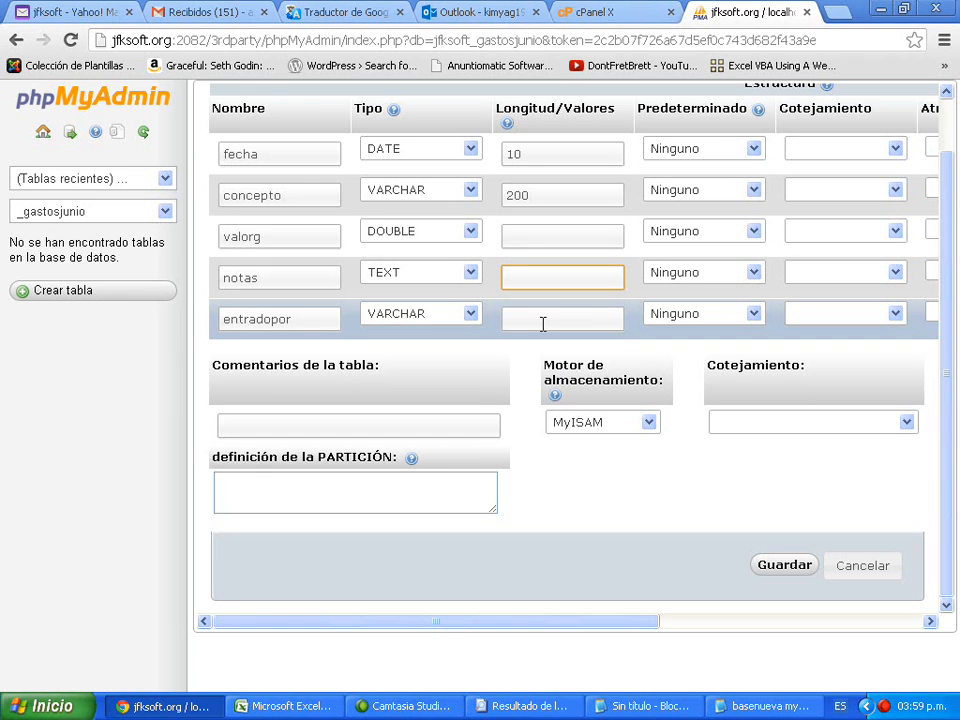
type("5000")
key("BackSpace")
left_click(537, 326)
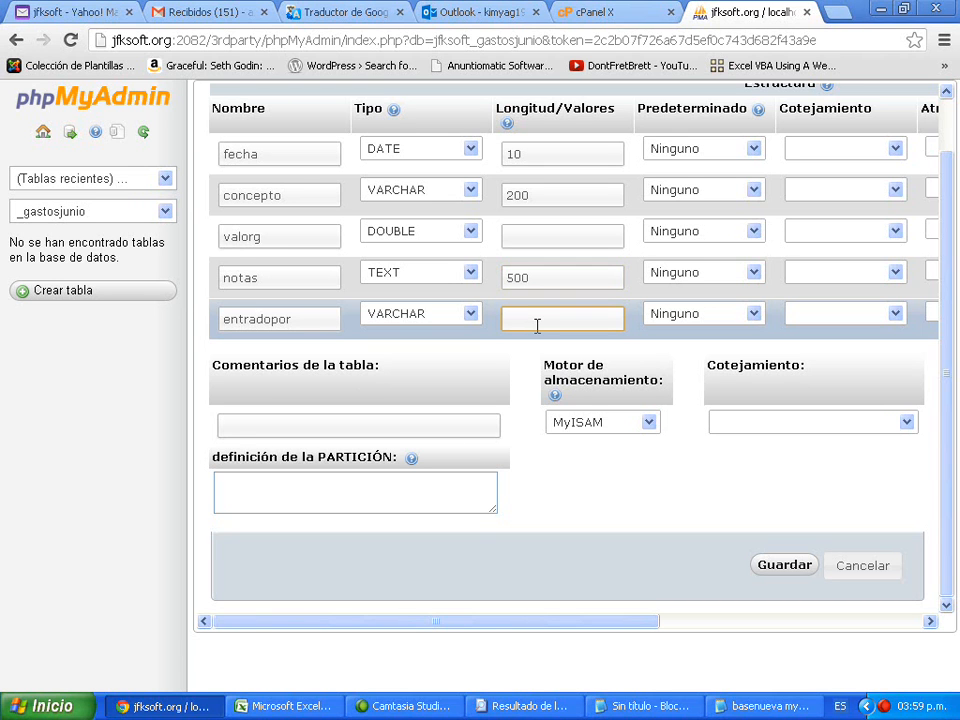
type("100")
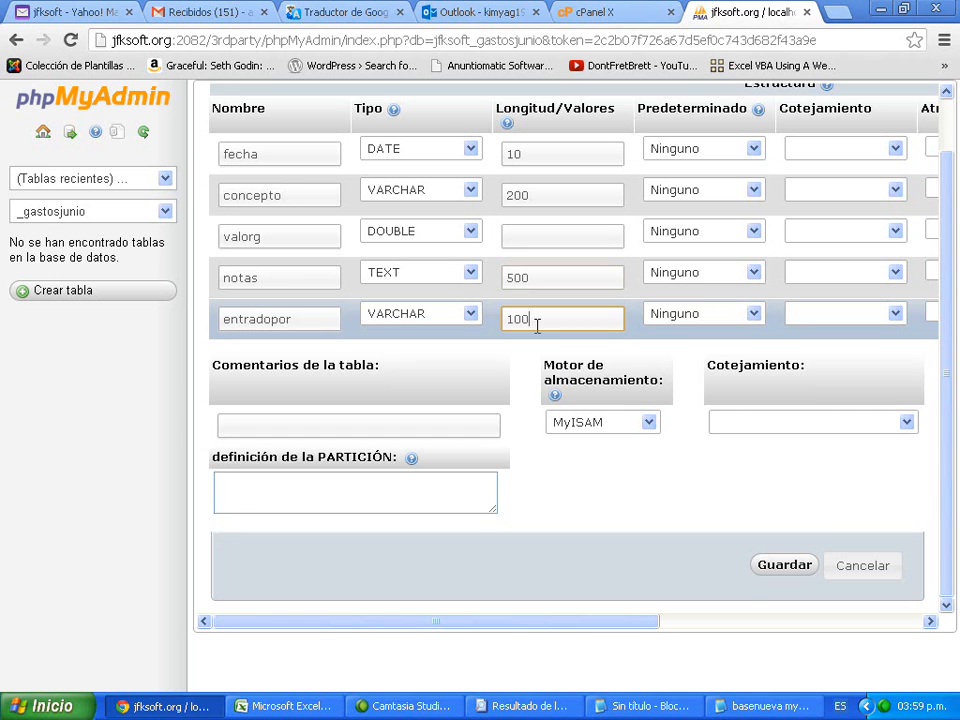
left_click(767, 570)
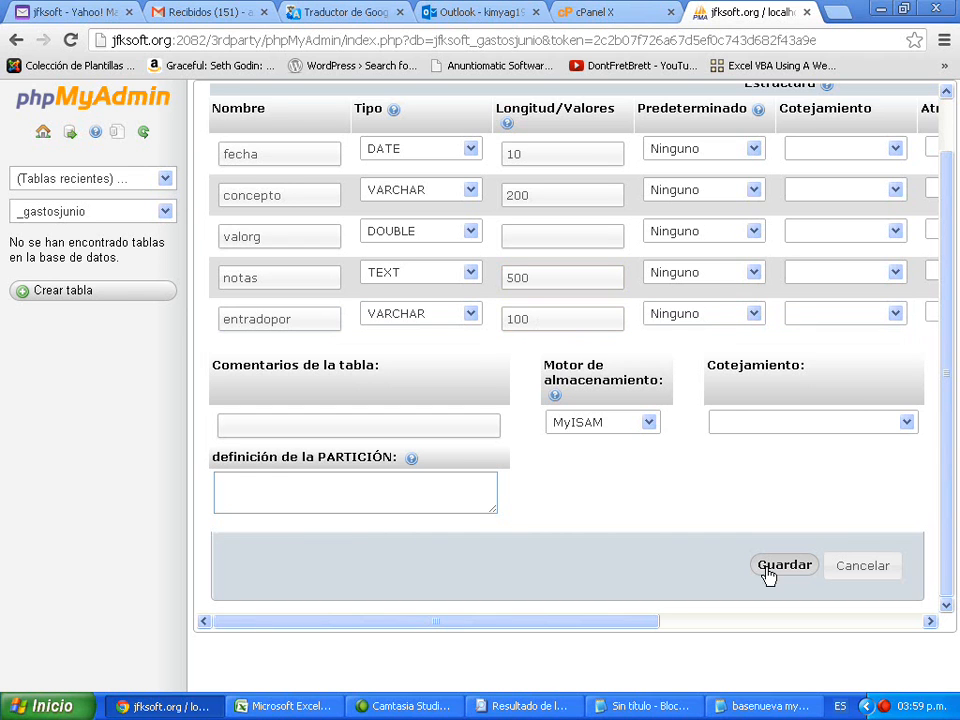
left_click(767, 568)
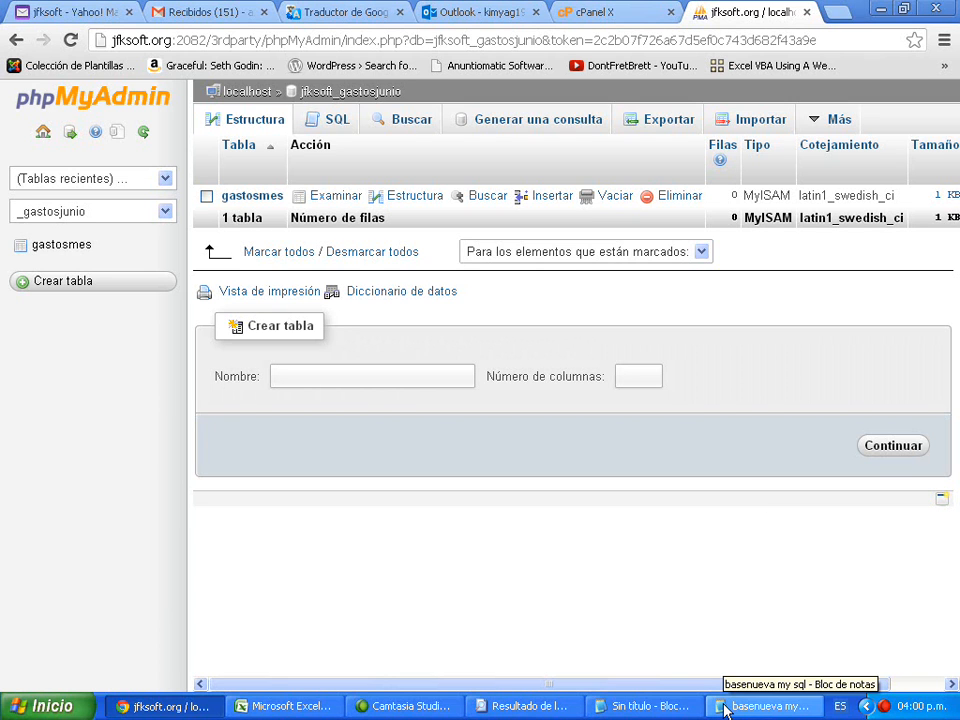
right_click(884, 710)
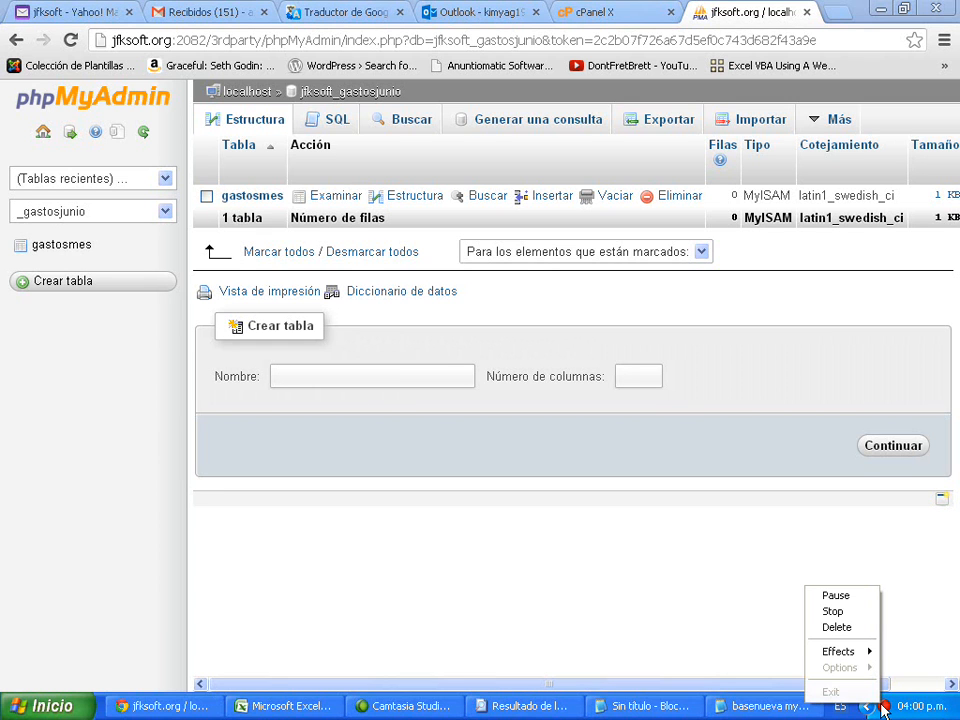